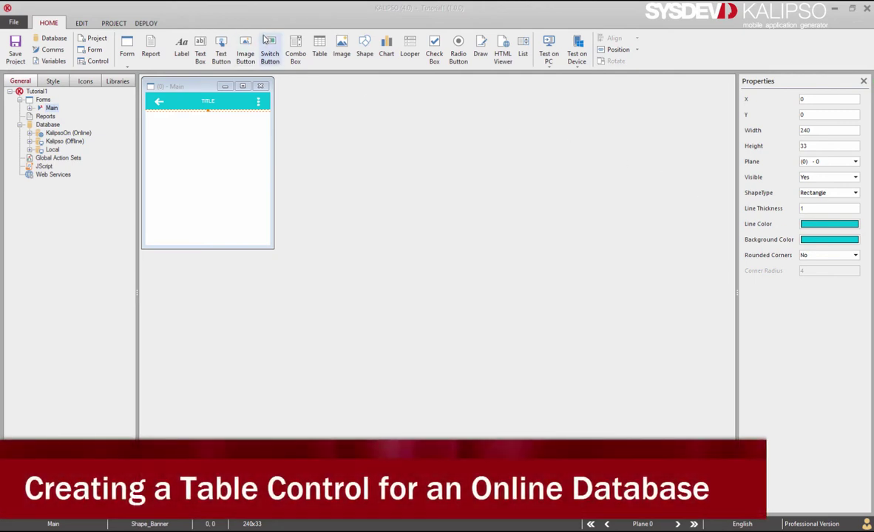
Expand the online KalipsoOn database and drag its Customers table onto the Main form.
left_click(318, 46)
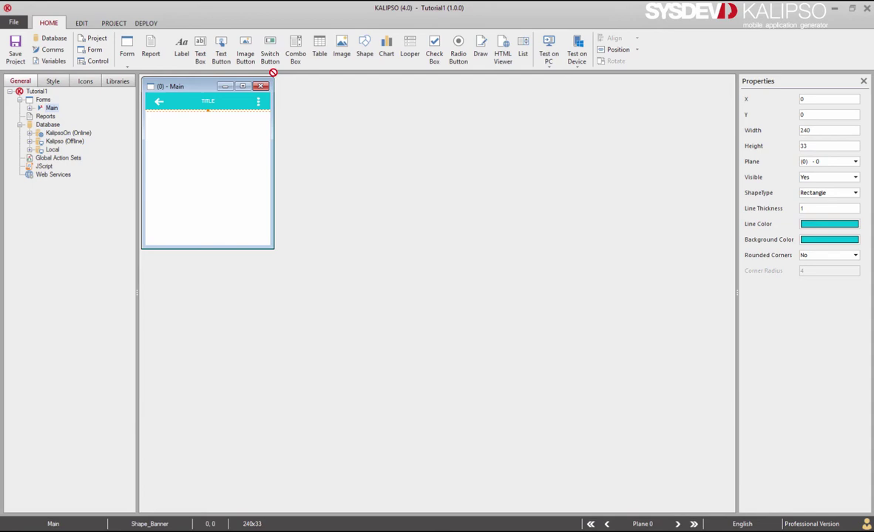
left_click(29, 133)
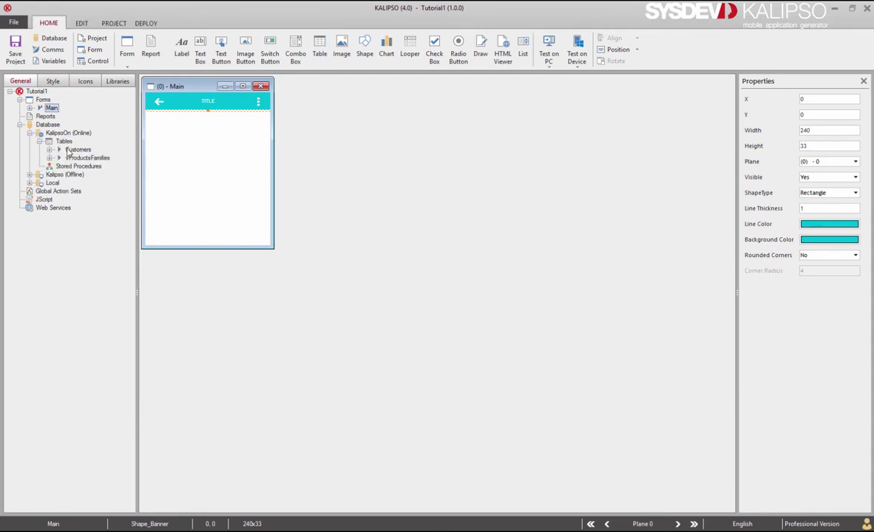
left_click_drag(69, 151, 169, 131)
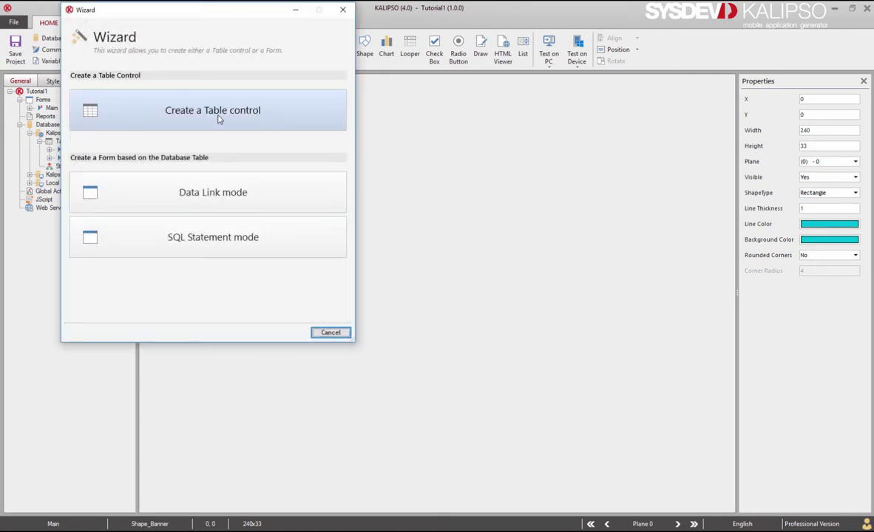
Create a Customers table control showing only the Code and Name columns.
left_click(218, 120)
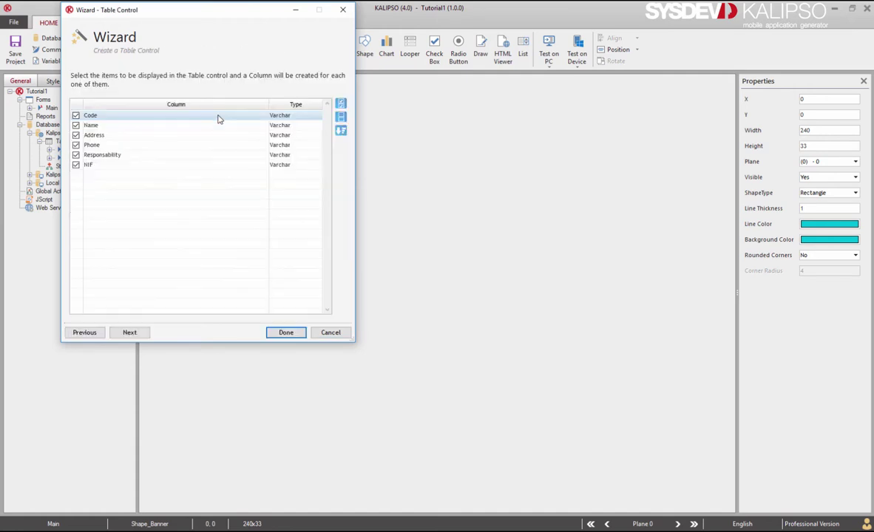
left_click(340, 118)
left_click(75, 115)
left_click(75, 125)
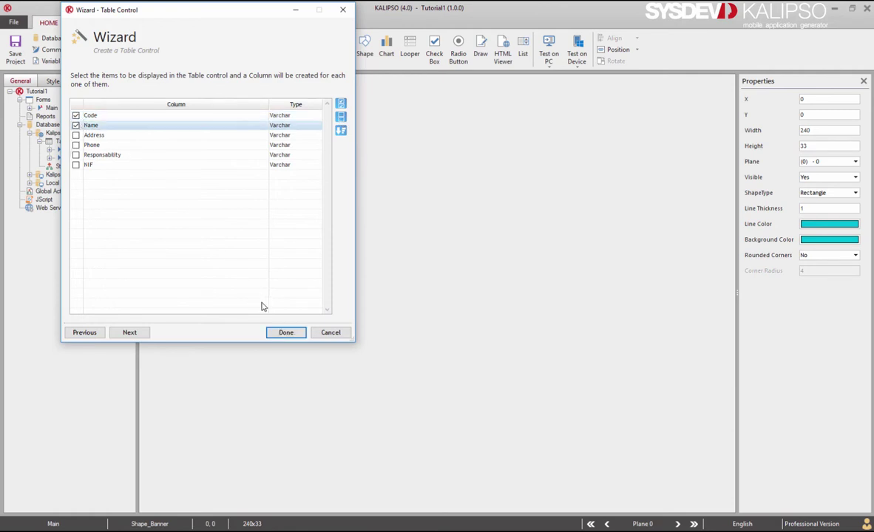
left_click(280, 334)
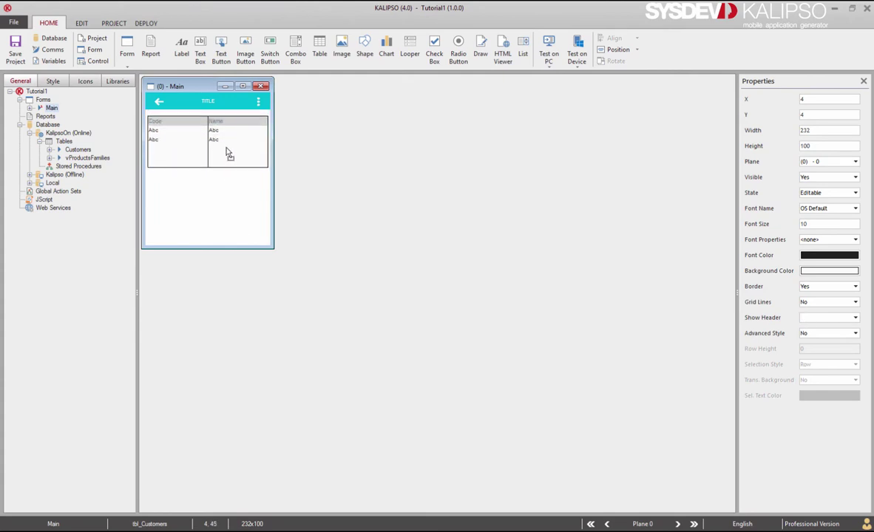
Stretch tbl_Customers down to fill the Main form at 232x253.
left_click(227, 149)
left_click_drag(208, 165, 198, 270)
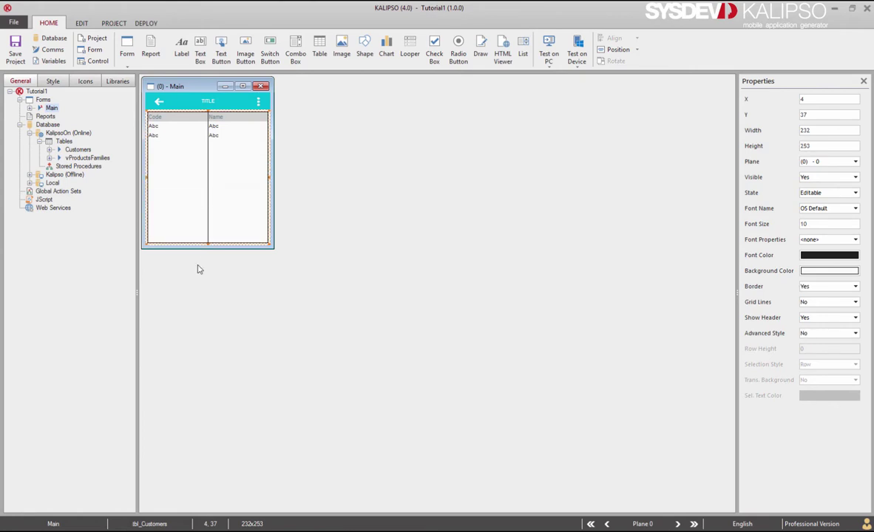
double_click(218, 187)
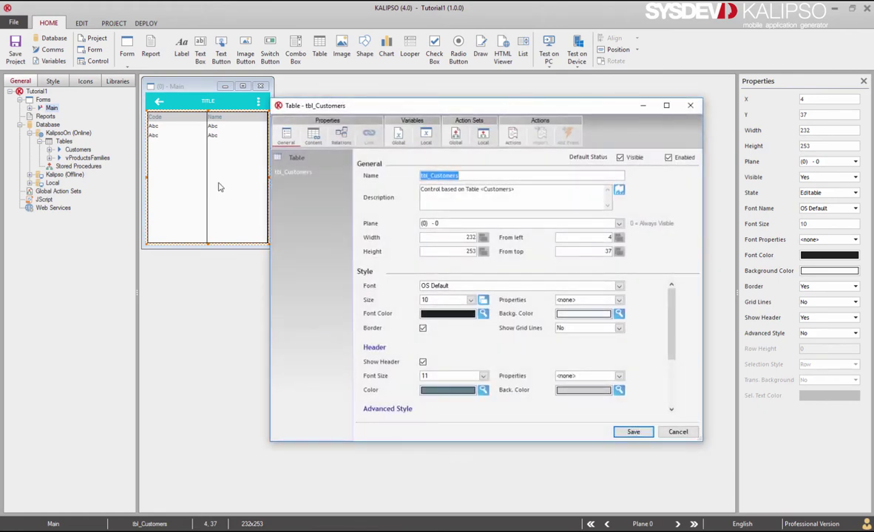
left_click(313, 134)
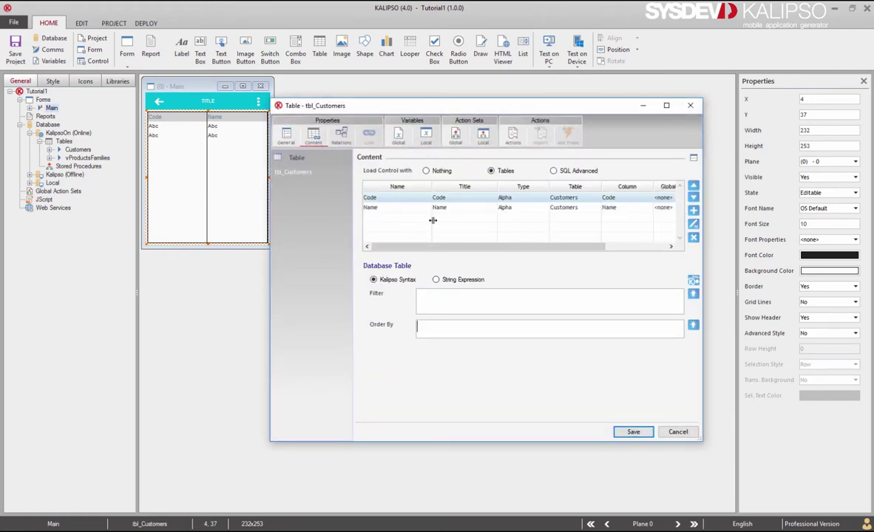
left_click(492, 172)
double_click(487, 199)
key("Tab")
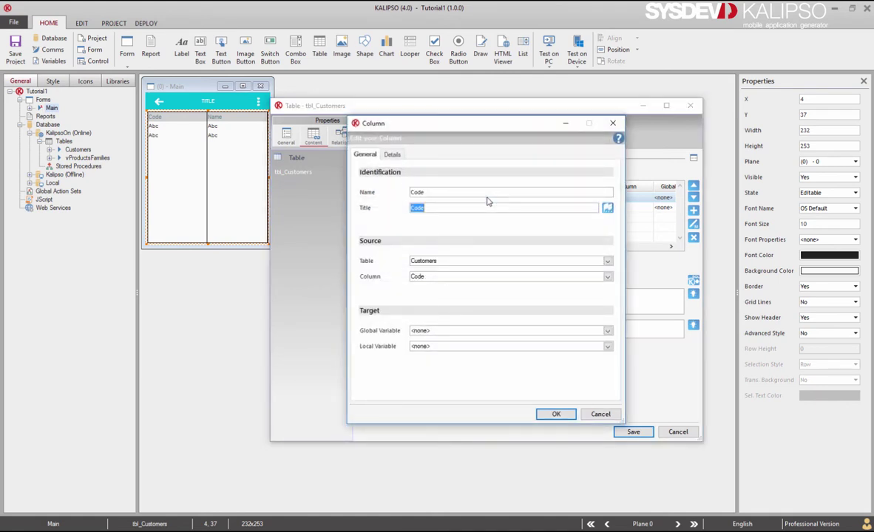
key("Tab")
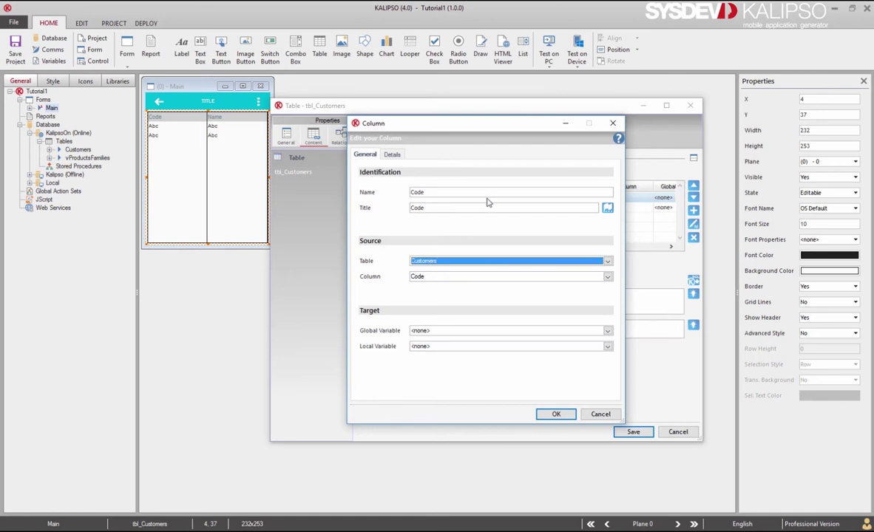
key("Tab")
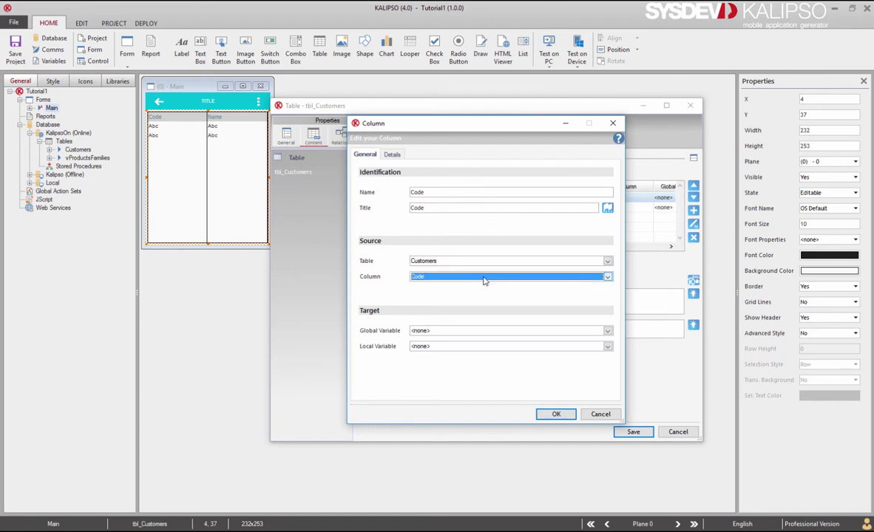
left_click(559, 415)
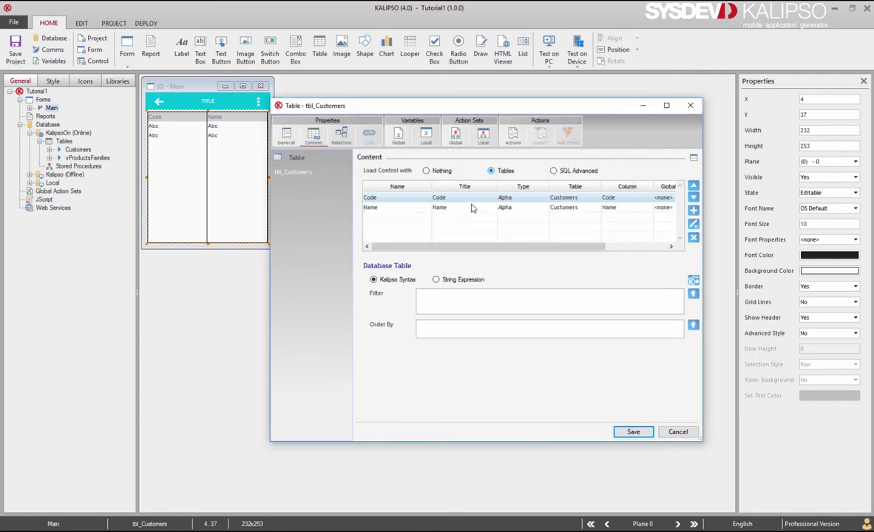
double_click(472, 207)
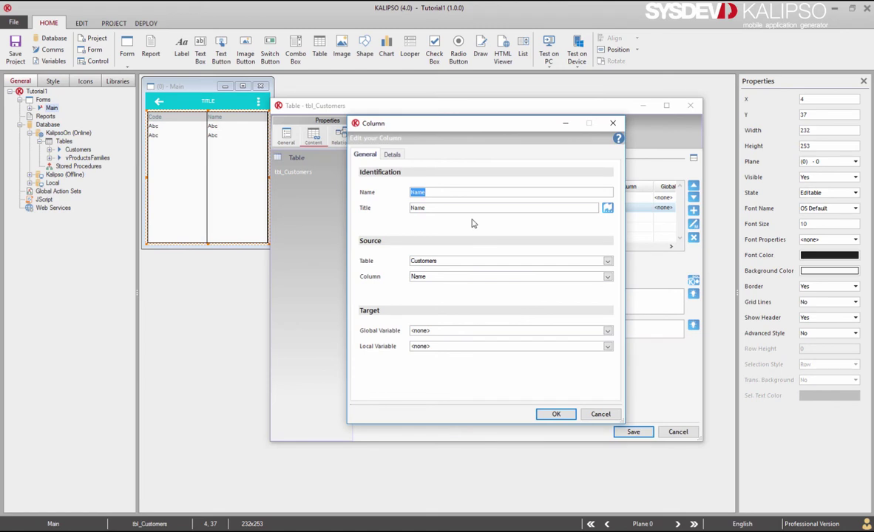
key("Tab")
key("Tab")
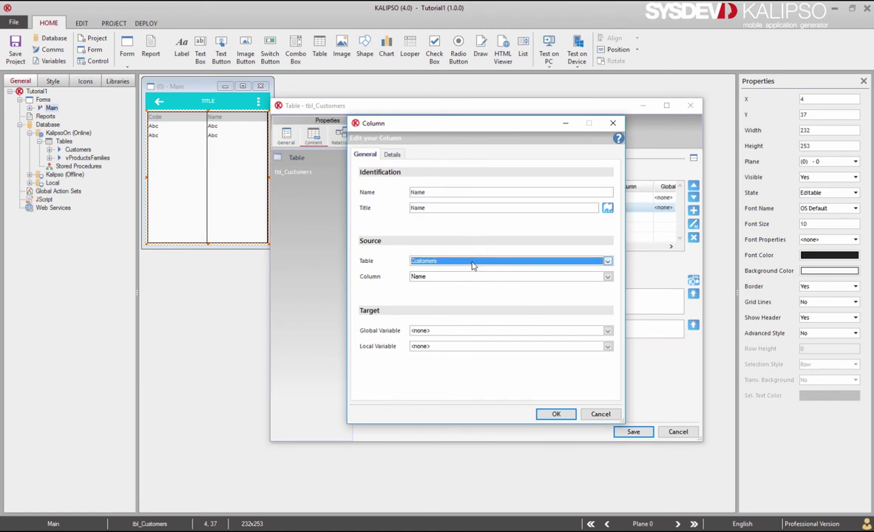
key("Tab")
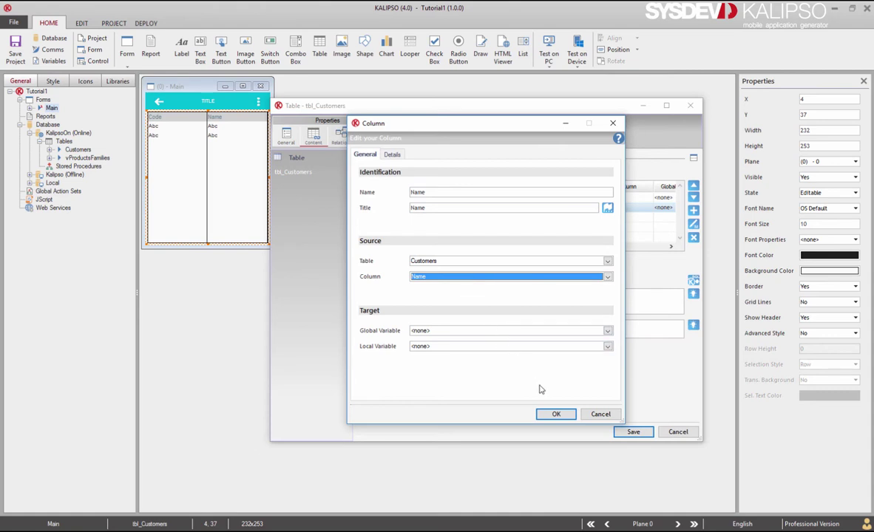
left_click(557, 414)
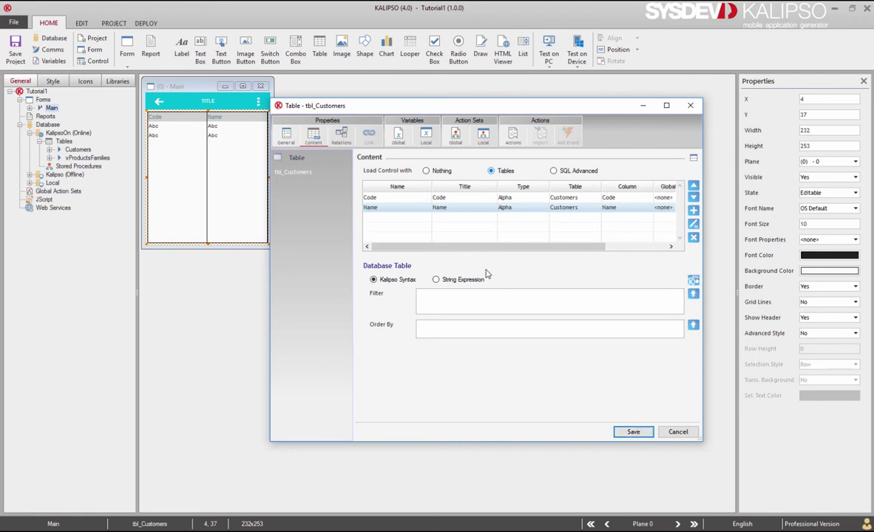
key("Return")
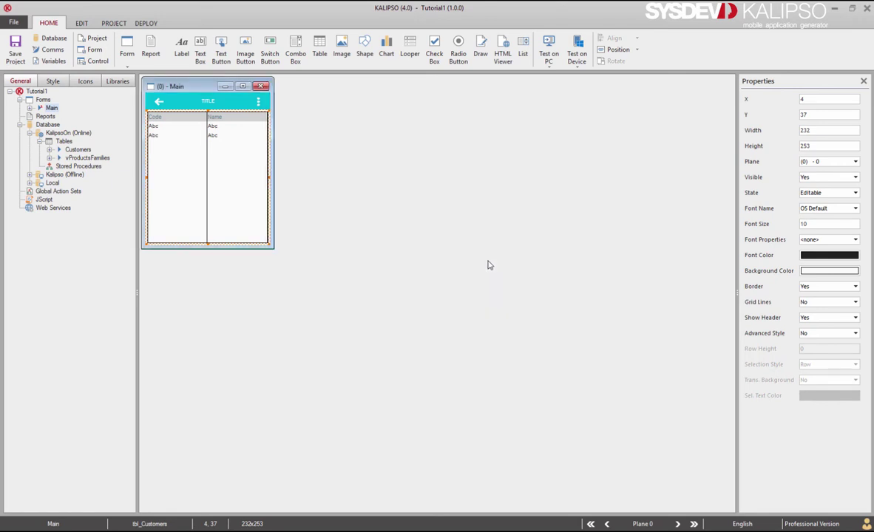
Add a Refresh Control action for tbl_Customers to the Main form's Open Form event.
key("Right")
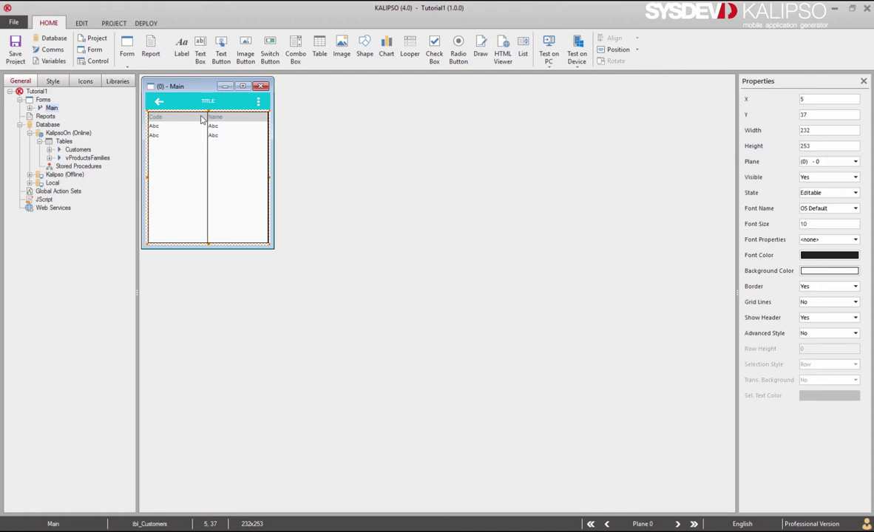
left_click(93, 53)
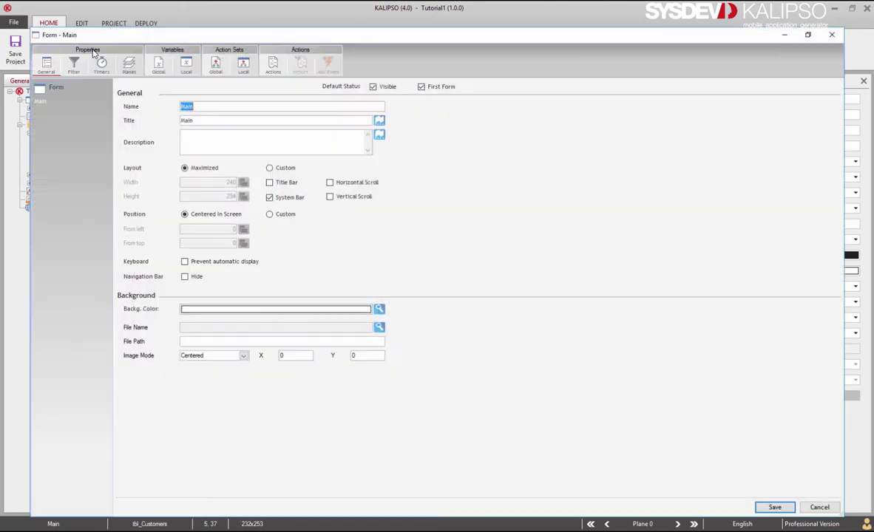
left_click(273, 65)
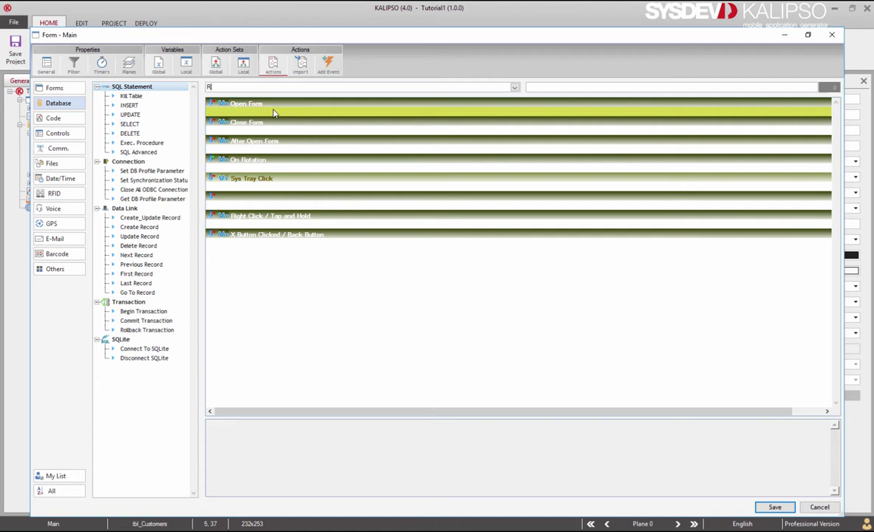
type("Refresh")
left_click(256, 104)
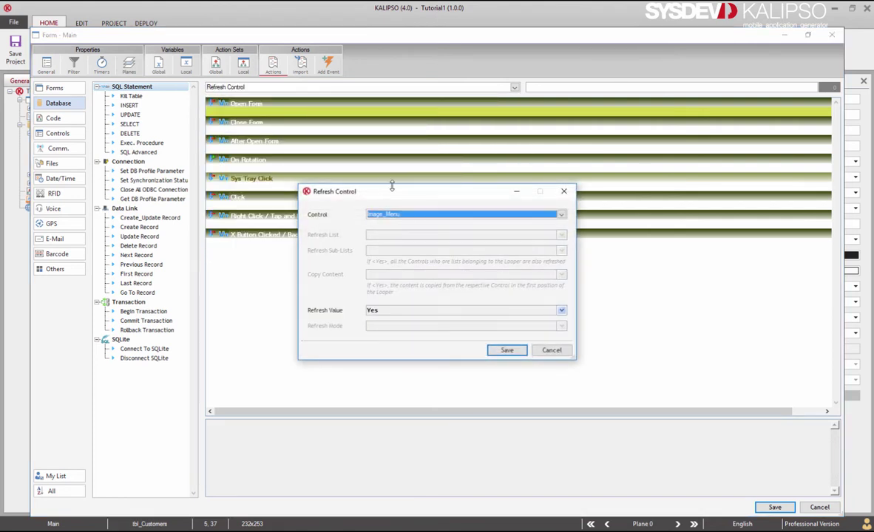
left_click(427, 215)
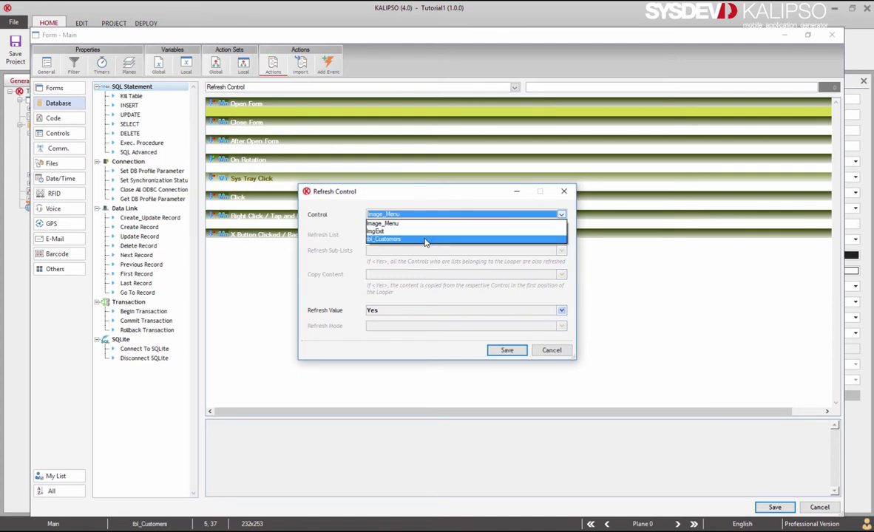
left_click(426, 240)
left_click(506, 351)
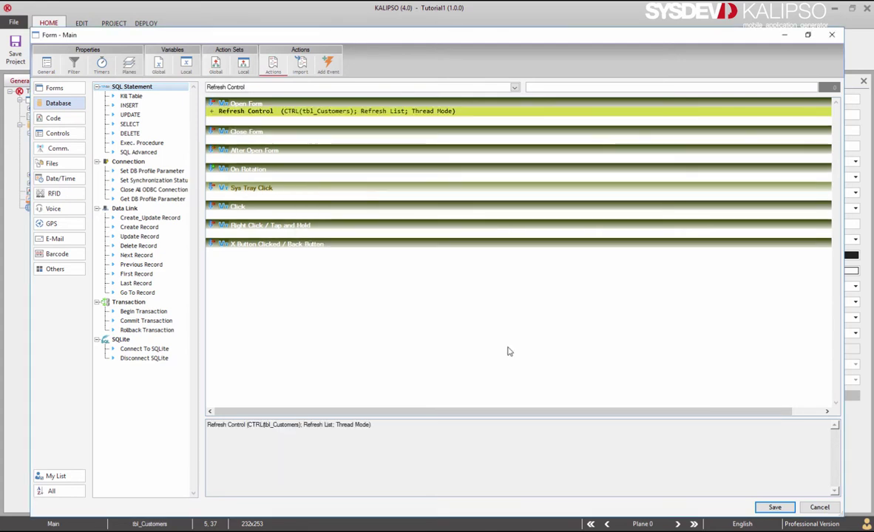
Check the refresh action's End On Error handling and save the form actions.
left_click(212, 115)
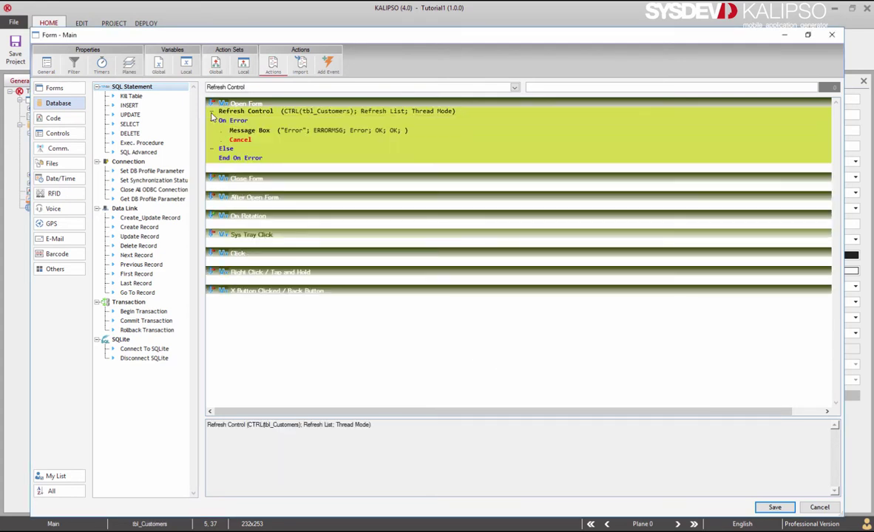
left_click(283, 161)
left_click(213, 113)
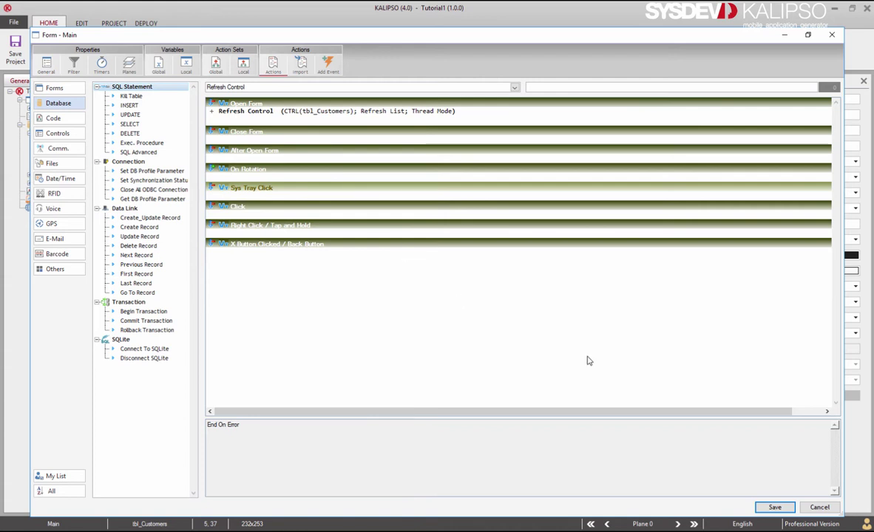
left_click(774, 507)
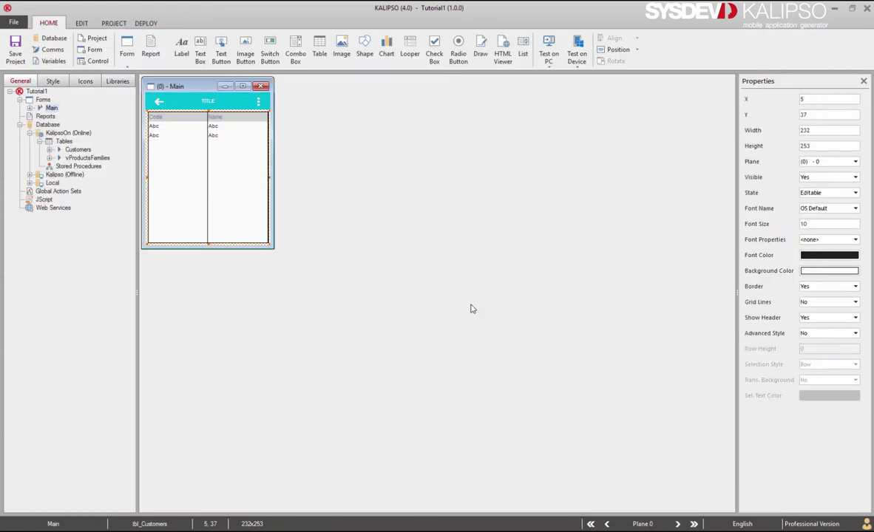
Test the app in the PC simulator, confirming customers 001–003 load, then close it.
left_click(547, 46)
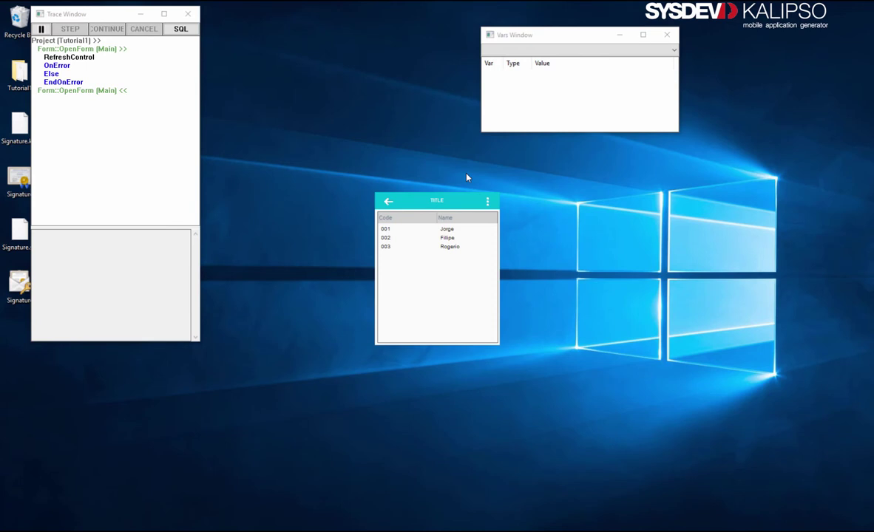
left_click(388, 203)
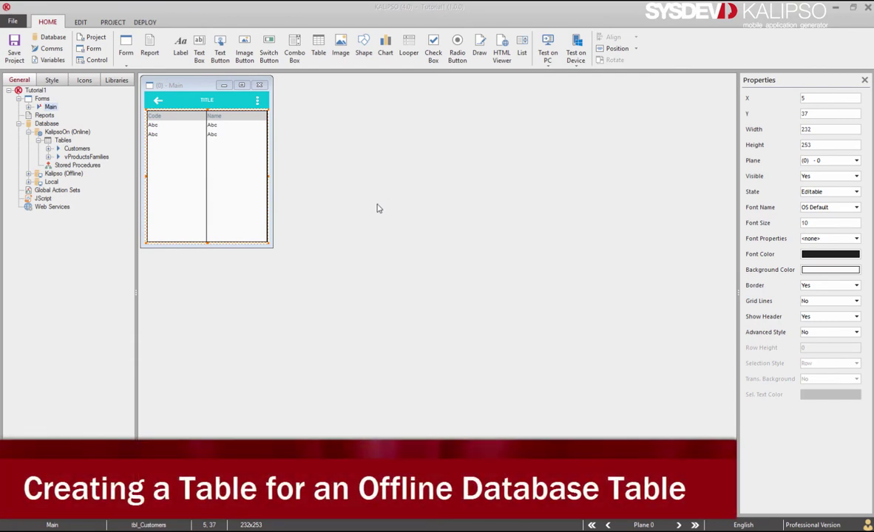
left_click(28, 174)
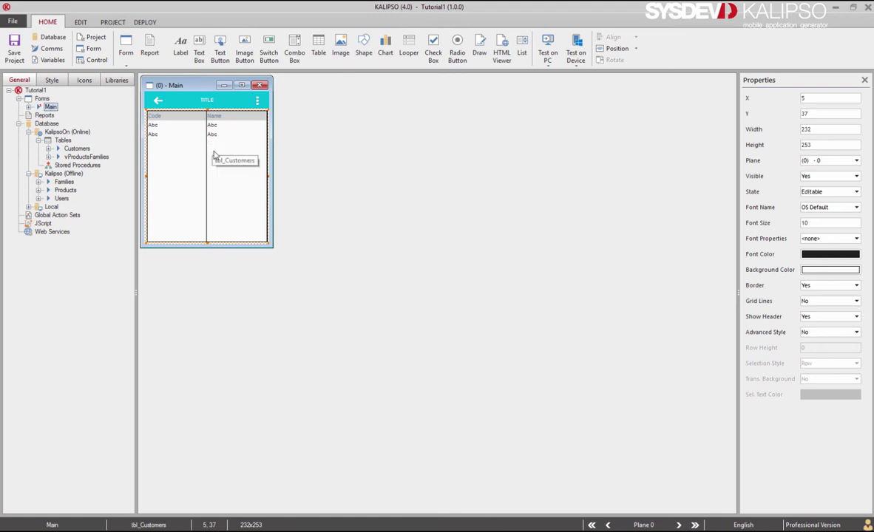
Create and save a new form with Name 'FromProducts' and Title 'Products'.
left_click(127, 45)
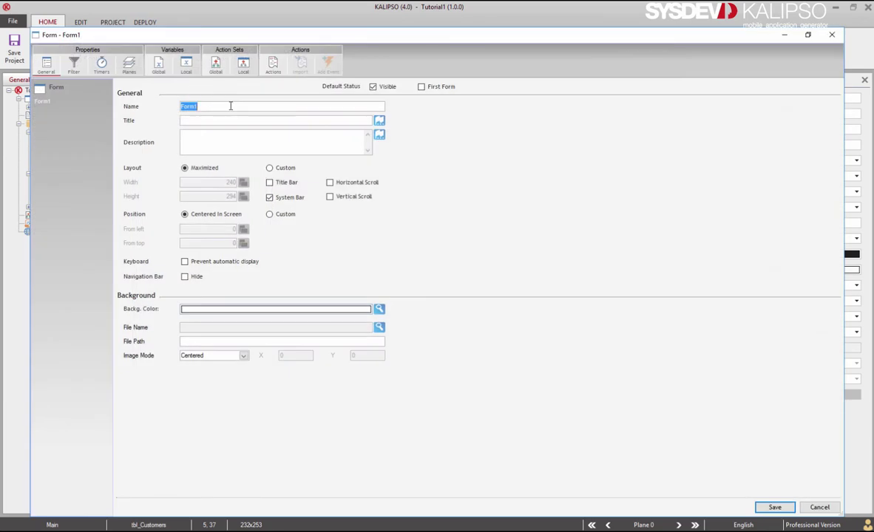
type("FromProducts")
key("Tab")
type("Products")
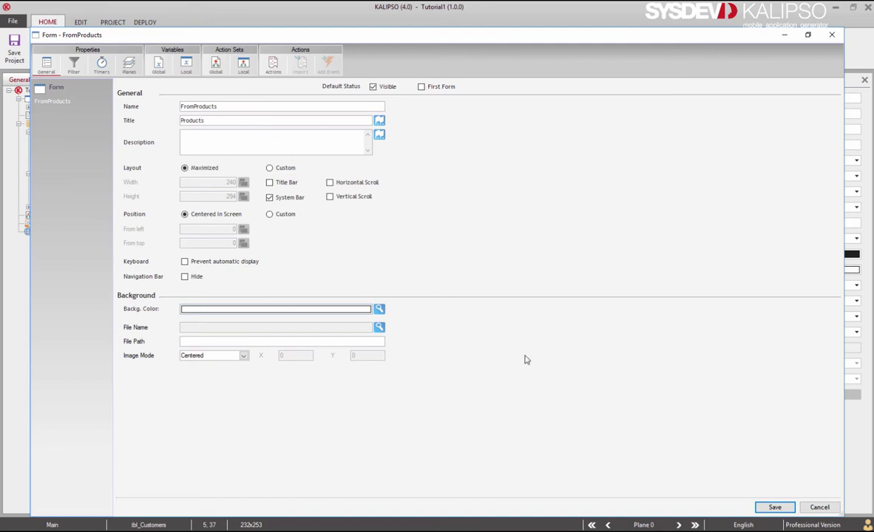
left_click(775, 508)
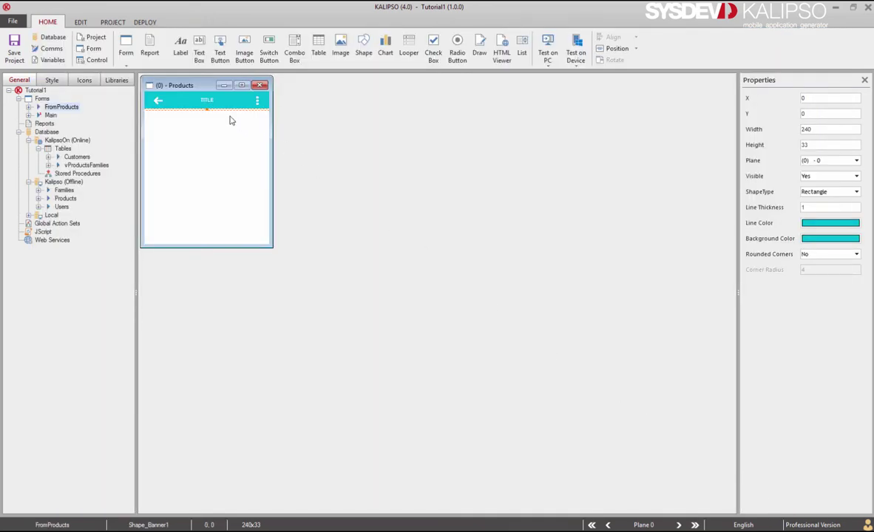
Give the Products form's Image_Back arrow a Close Form action on Click and save.
left_click_drag(185, 84, 334, 86)
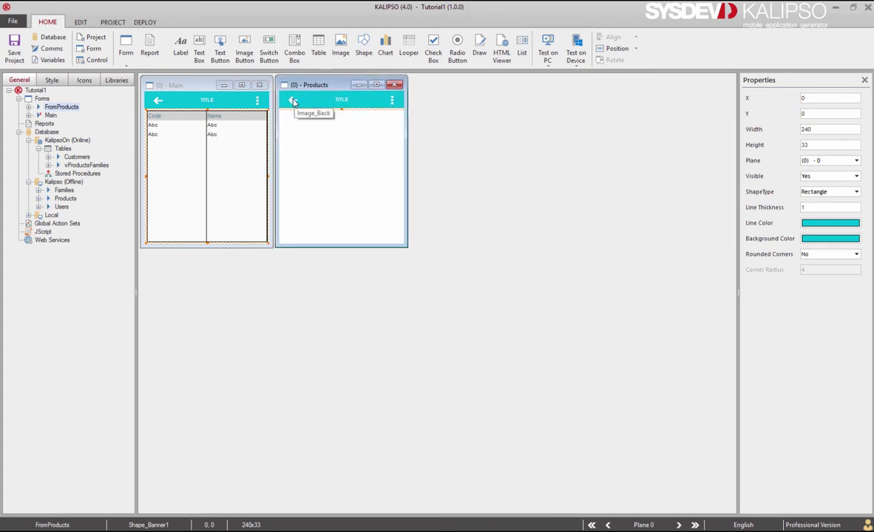
left_click(293, 102)
double_click(294, 103)
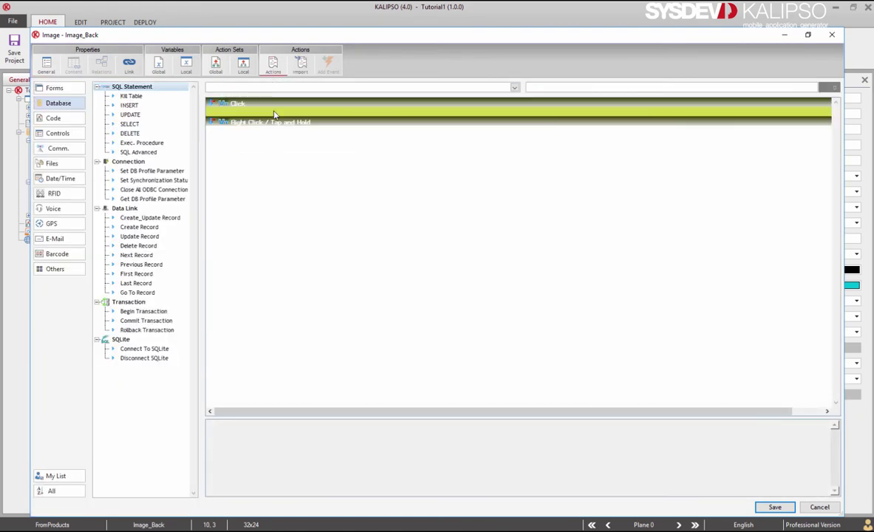
type("Close")
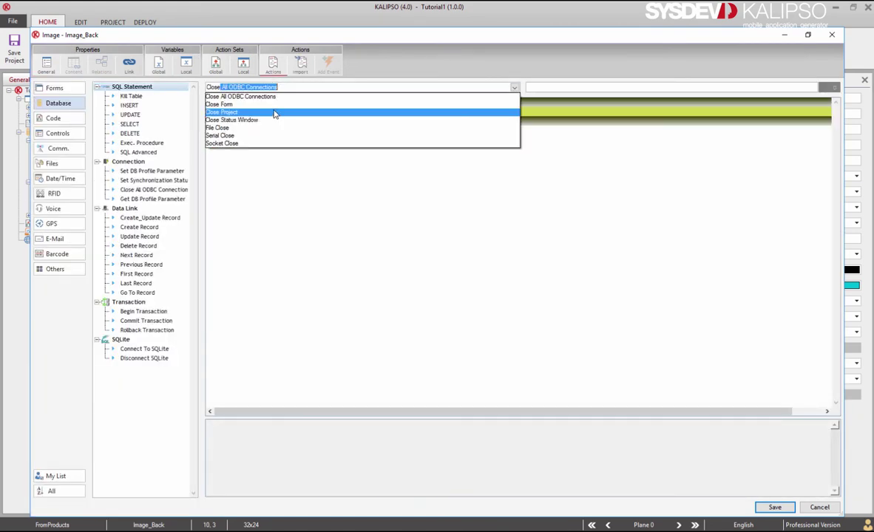
type(" Form")
key("Return")
left_click(519, 238)
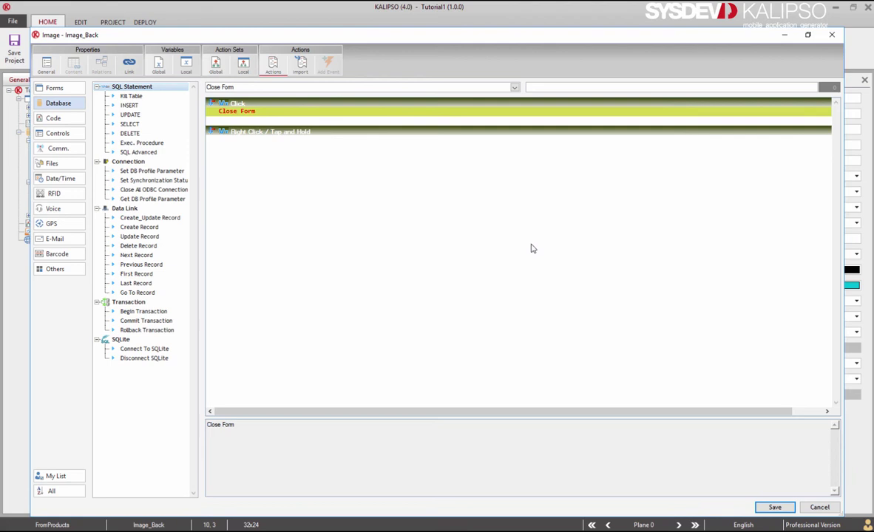
left_click(777, 507)
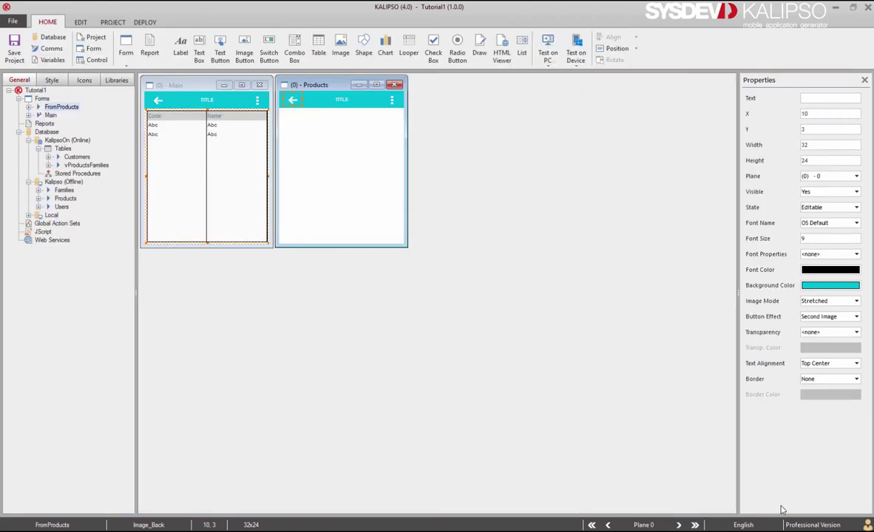
Add tbl_Products with offline Products Code and Name columns, stretched to 232x253 below the banner.
left_click_drag(62, 204, 281, 115)
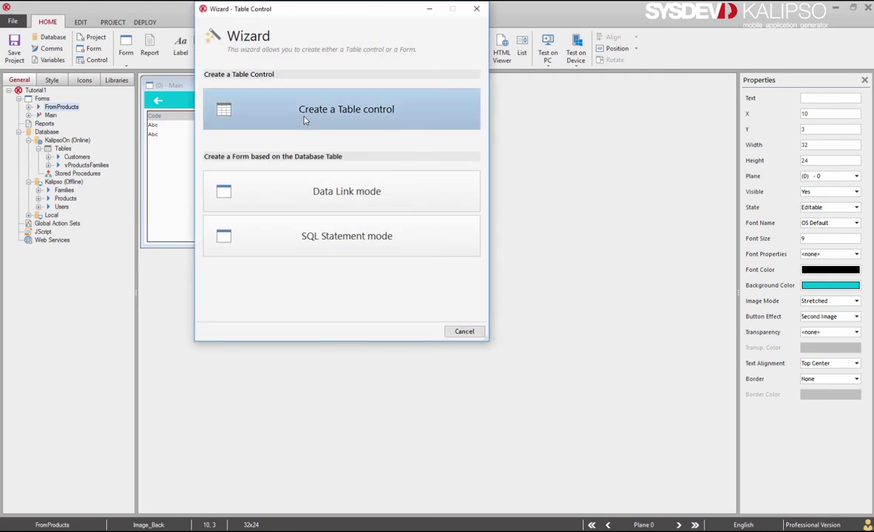
left_click(283, 115)
left_click(473, 117)
left_click(210, 114)
left_click(209, 123)
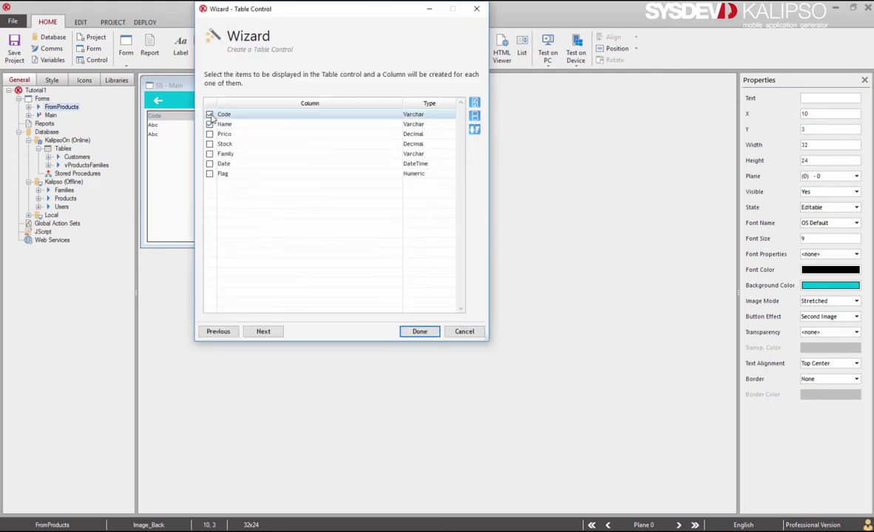
key("Return")
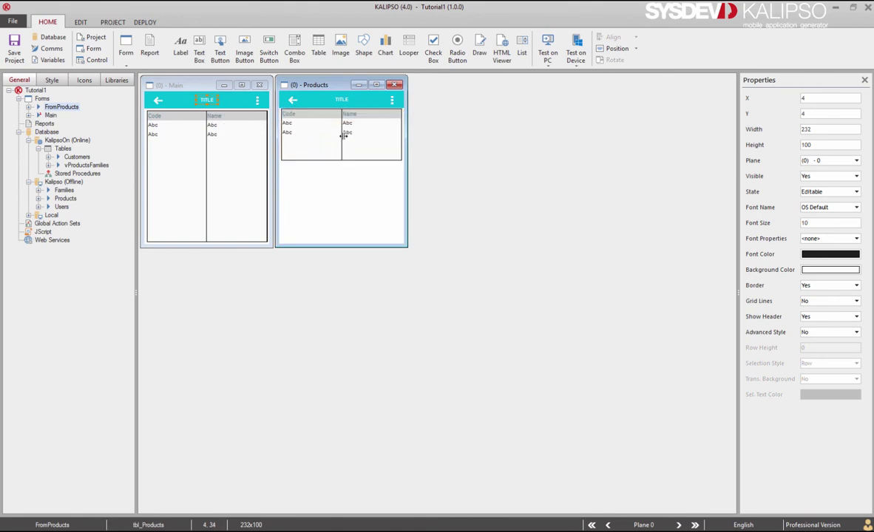
left_click(342, 142)
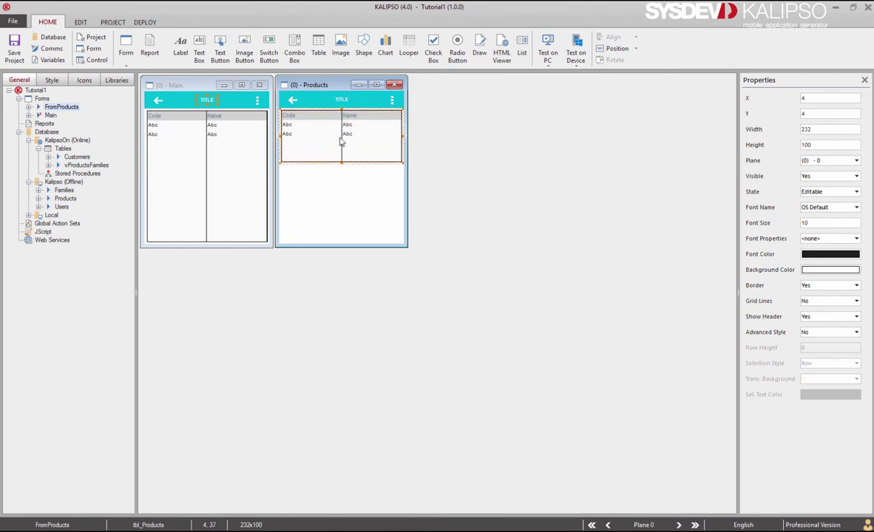
left_click_drag(341, 161, 346, 251)
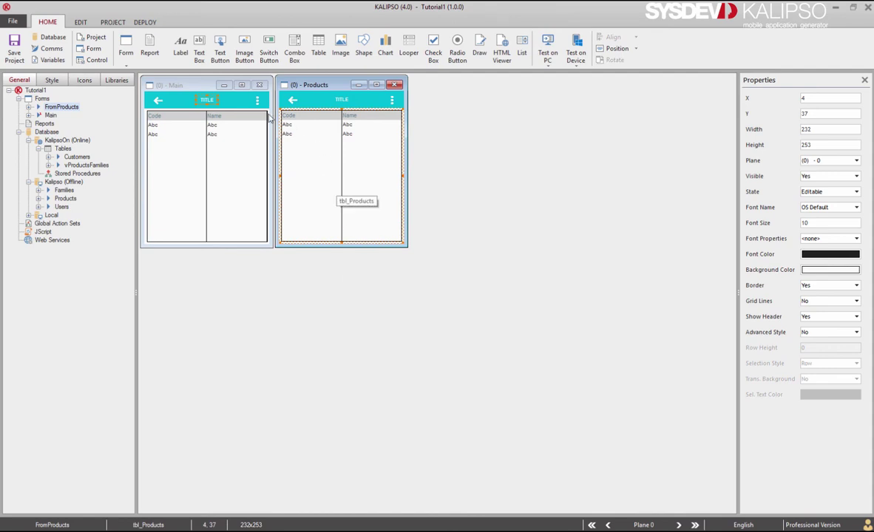
Add a Refresh Control action for tbl_Products to FromProducts' Open Form event and save.
left_click(91, 48)
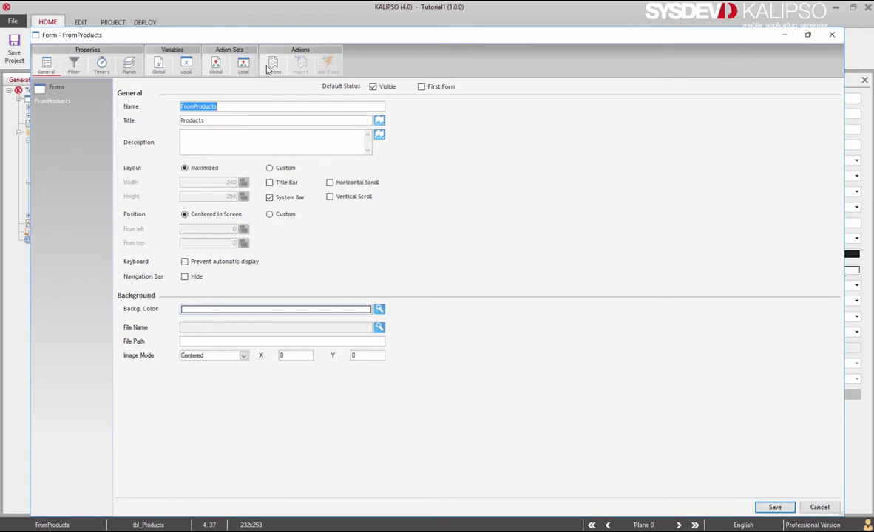
left_click(270, 67)
type("Refresh")
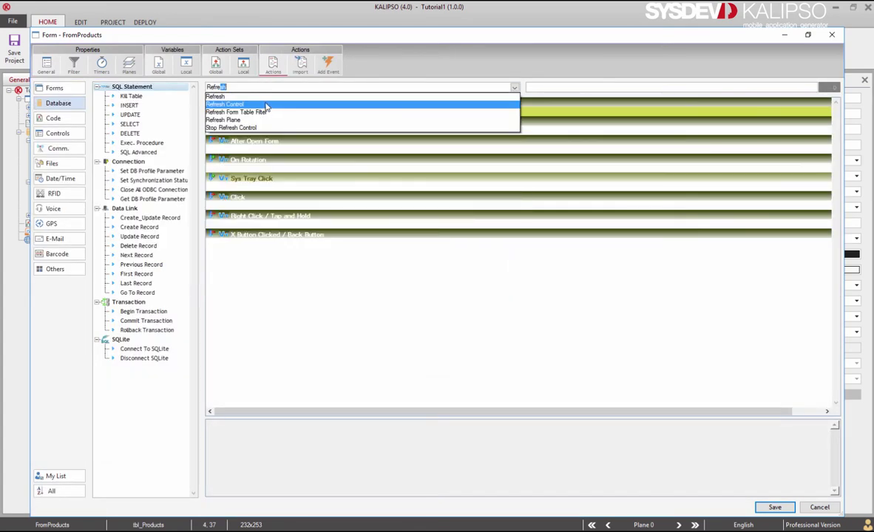
left_click(266, 108)
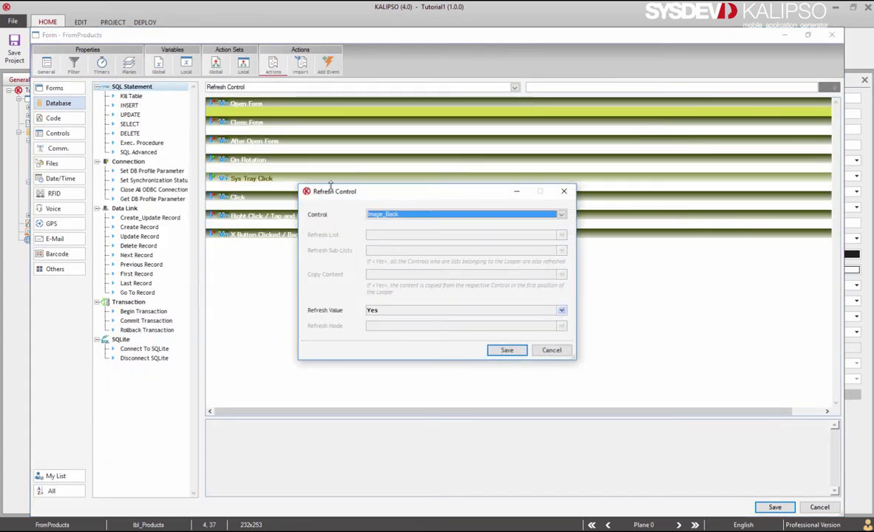
left_click(402, 214)
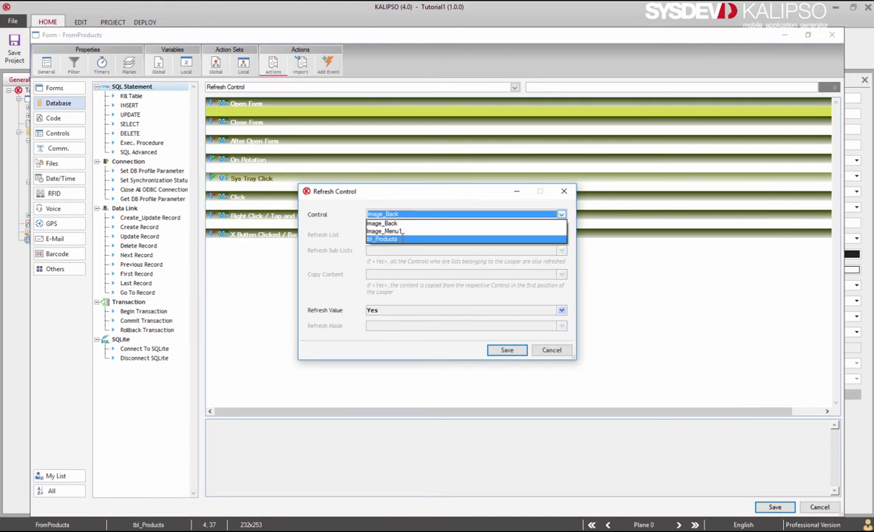
left_click(402, 238)
left_click(506, 350)
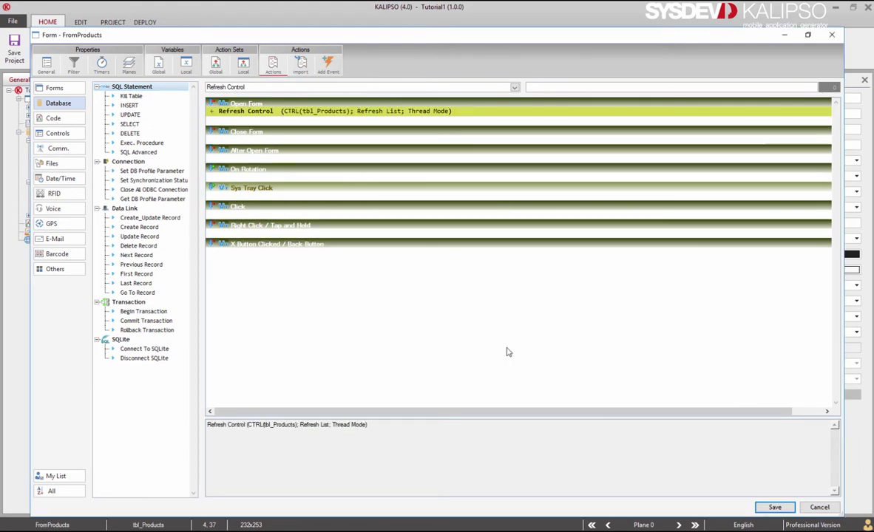
left_click(774, 507)
Rename the Main form to FromCustomers with the title Customers.
double_click(180, 117)
type("FromCustomers")
double_click(187, 119)
type("Customers")
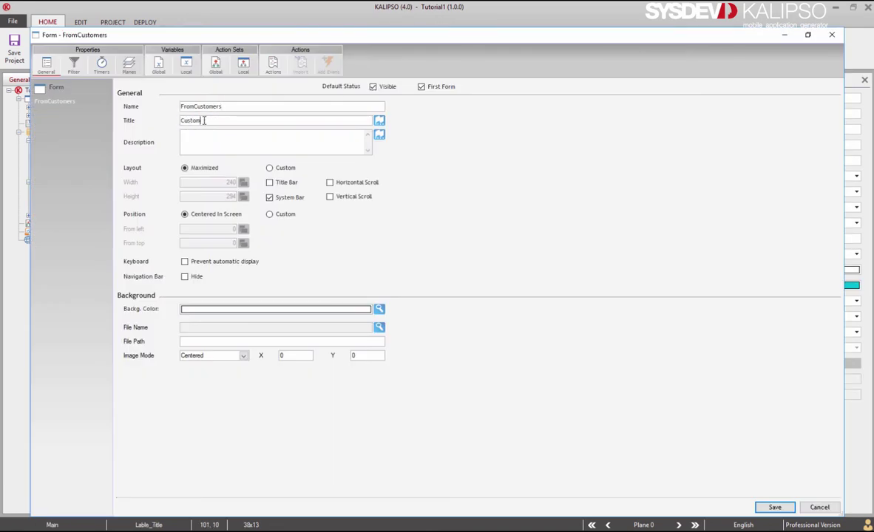
left_click(774, 507)
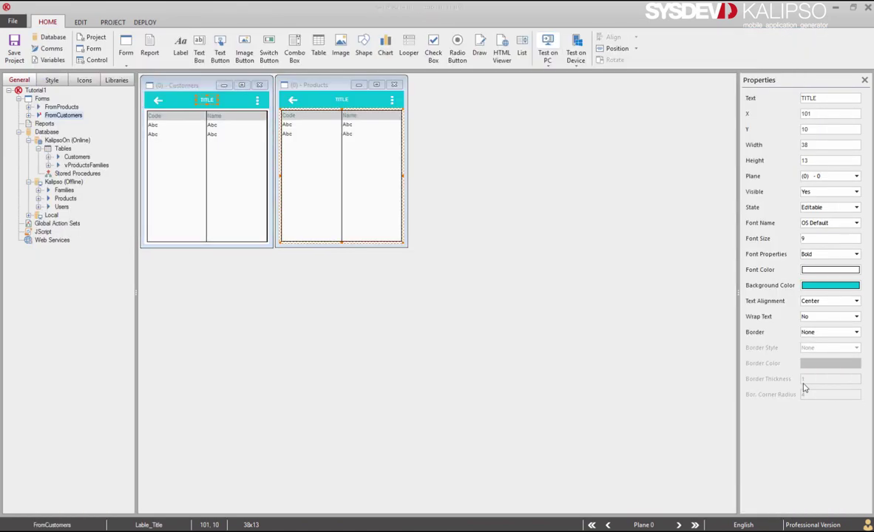
Set the Customers form's title label text to 'Customers'.
left_click(207, 99)
double_click(207, 100)
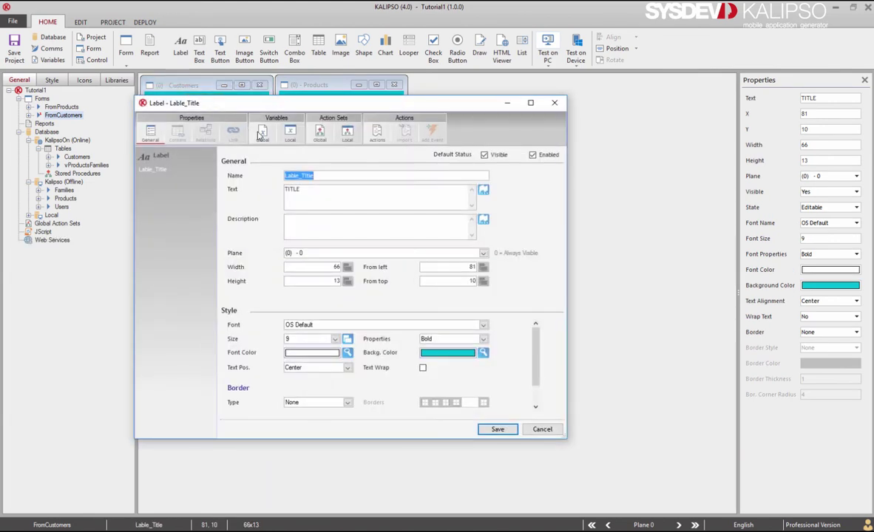
key("Tab")
type("Customers")
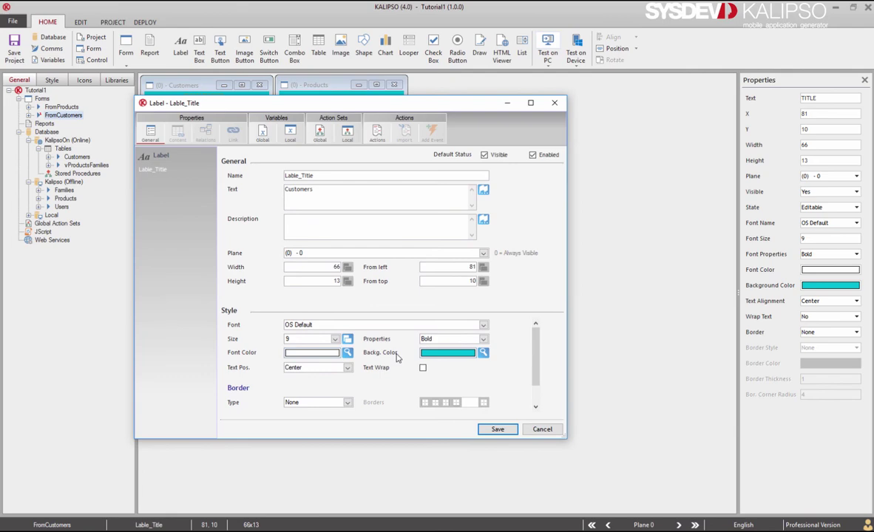
key("Return")
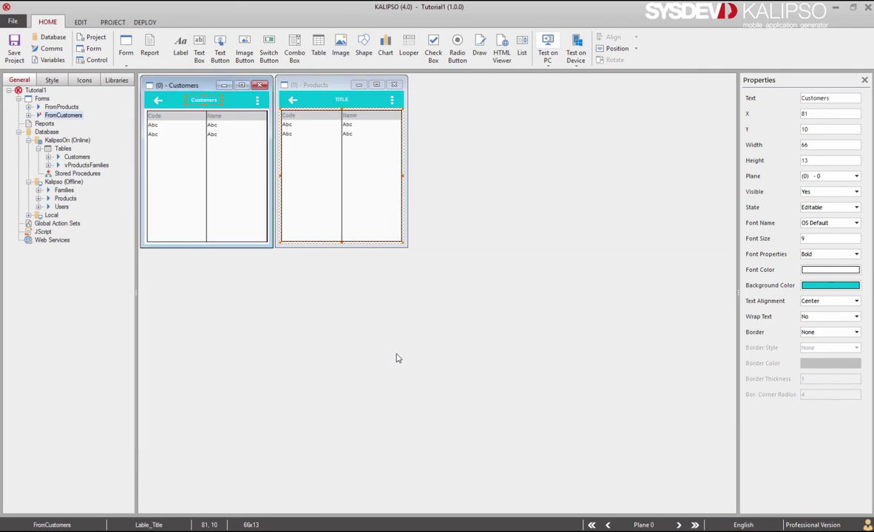
Set the Products form's title label to 'Products' and arrange the two forms side by side.
double_click(340, 101)
key("Tab")
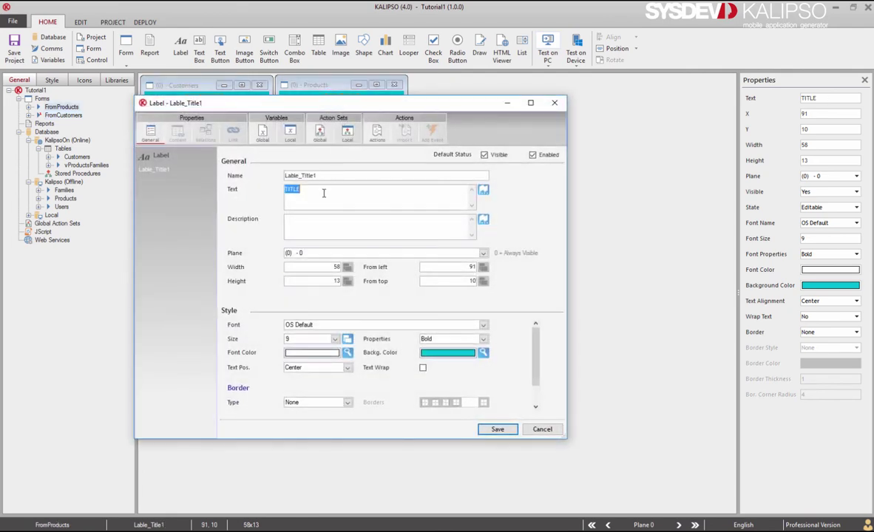
type("Products")
key("Return")
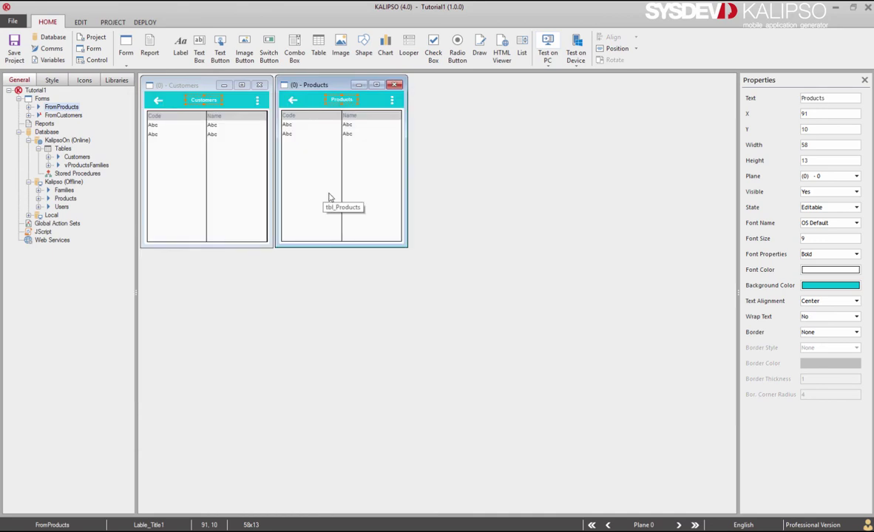
left_click_drag(303, 86, 419, 86)
left_click_drag(189, 85, 303, 87)
left_click(443, 86)
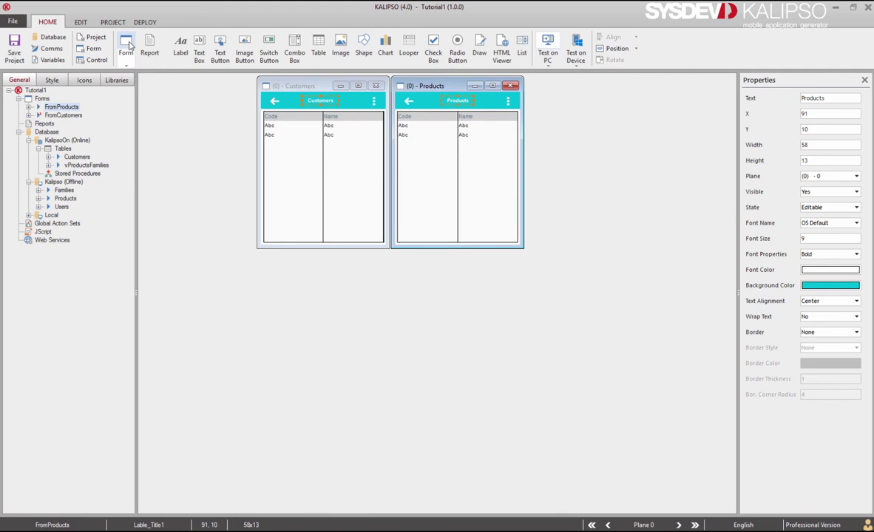
Create a new form FormMenu, make it the app's First Form, and save it.
left_click(126, 47)
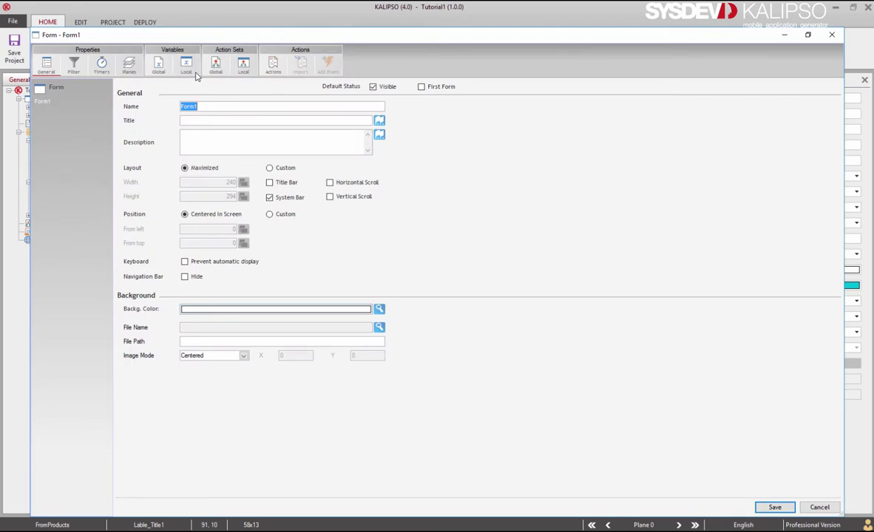
type("FormMenu")
key("Tab")
left_click(421, 87)
left_click(774, 506)
left_click(396, 310)
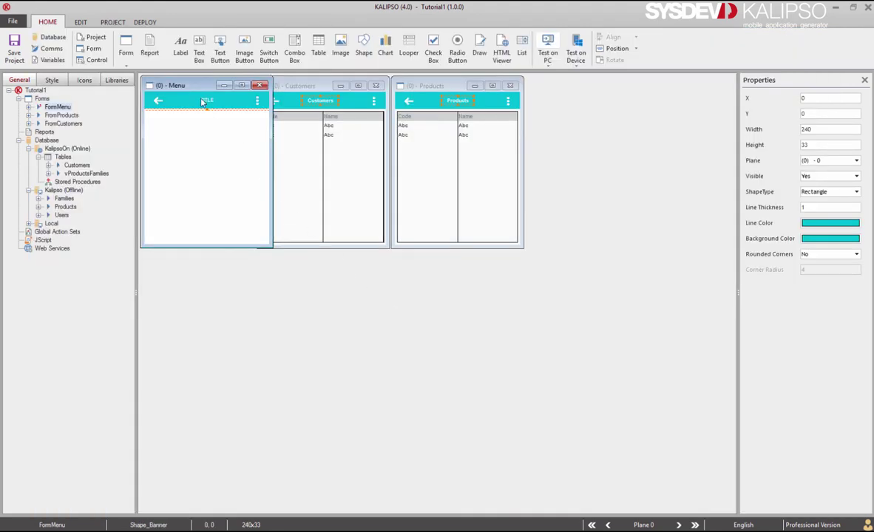
left_click(204, 101)
Change the Menu form's header title label text to 'Menu'.
double_click(203, 101)
double_click(306, 190)
type("Menu")
left_click(496, 429)
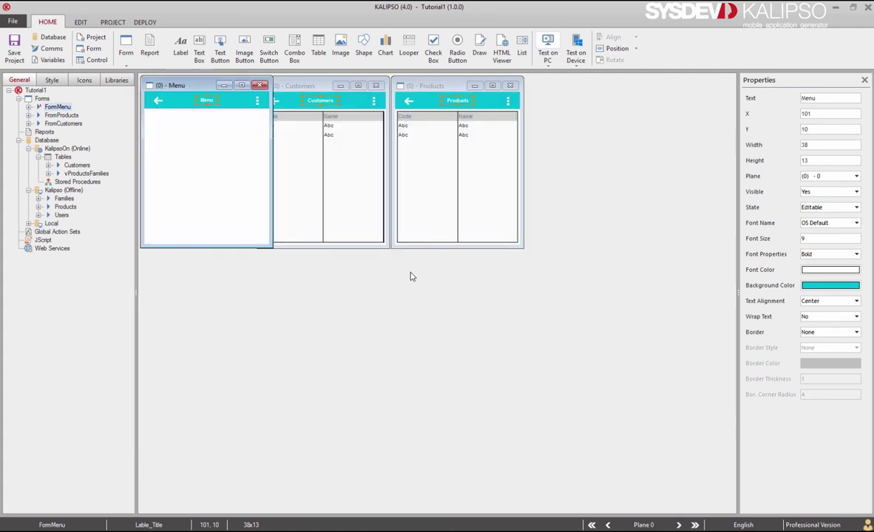
Delete the duplicate back-arrow image Image_Back1 from the Menu form.
left_click(407, 102)
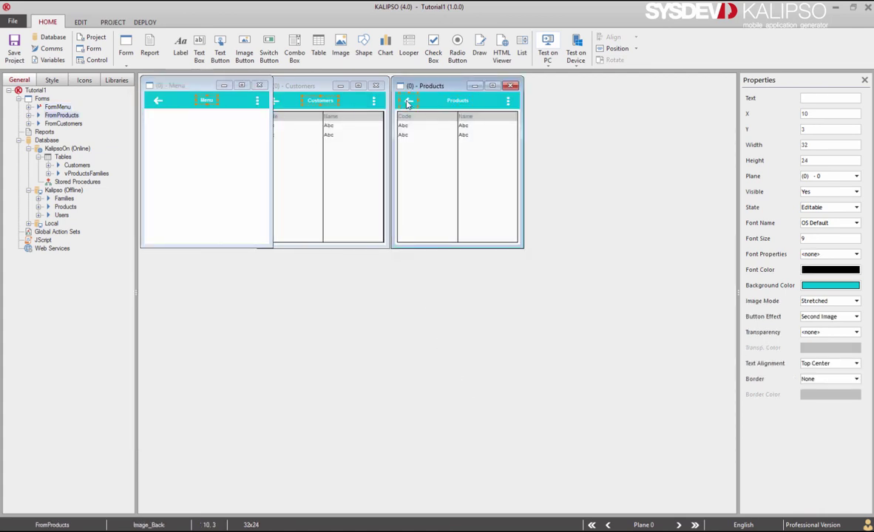
left_click(157, 103)
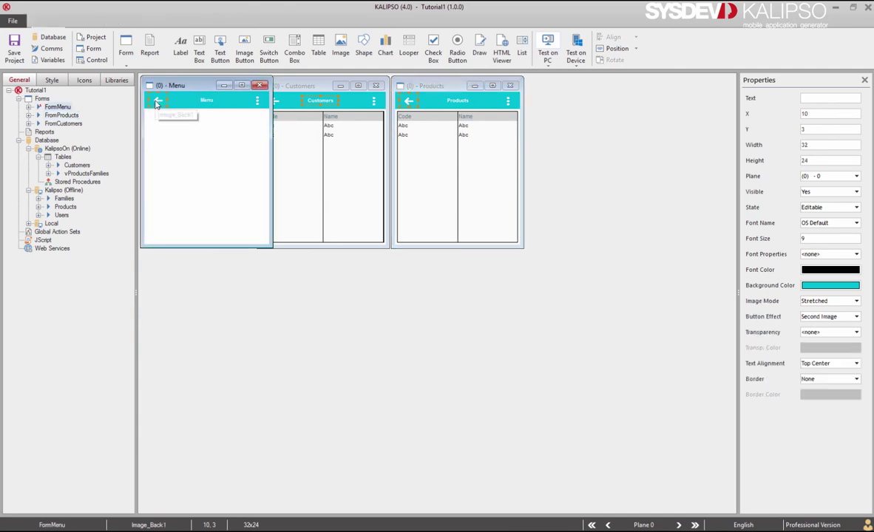
key("Delete")
key("Return")
left_click(156, 102)
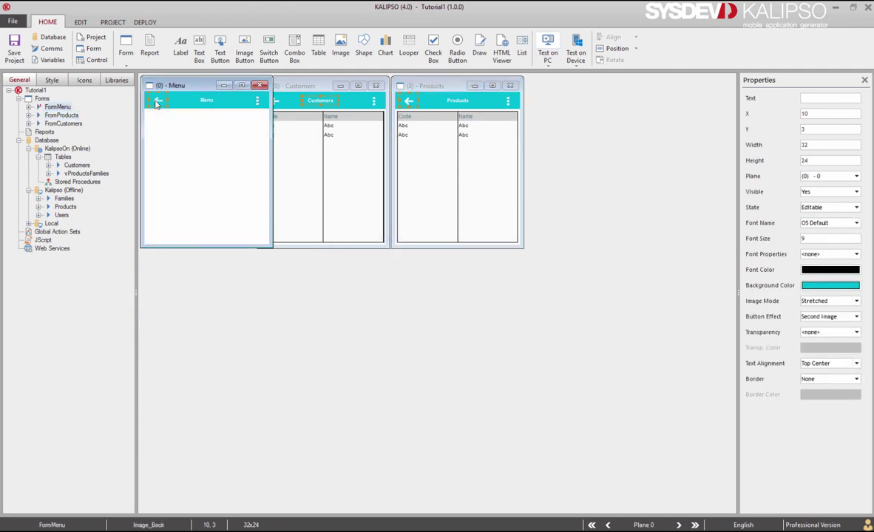
Add Customers and Products buttons to the Menu form from FromCustomers and FromProducts, widening Customers.
left_click(67, 124)
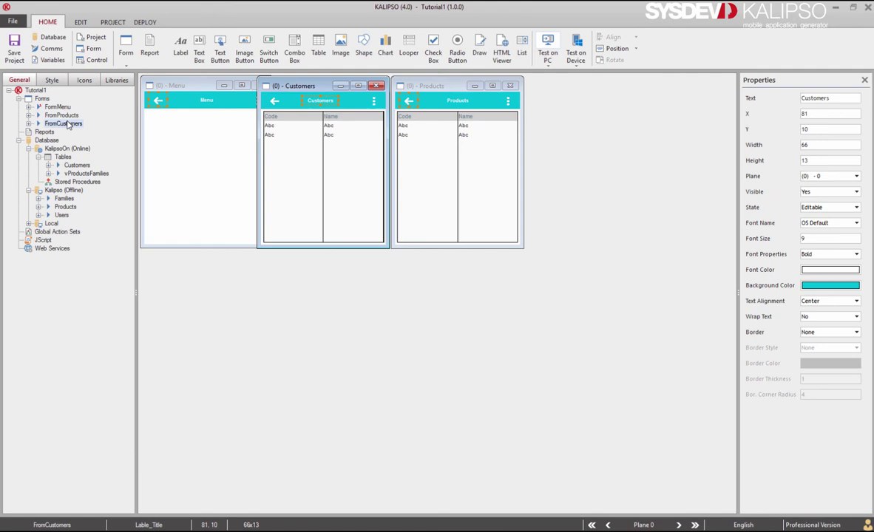
left_click_drag(66, 124, 267, 128)
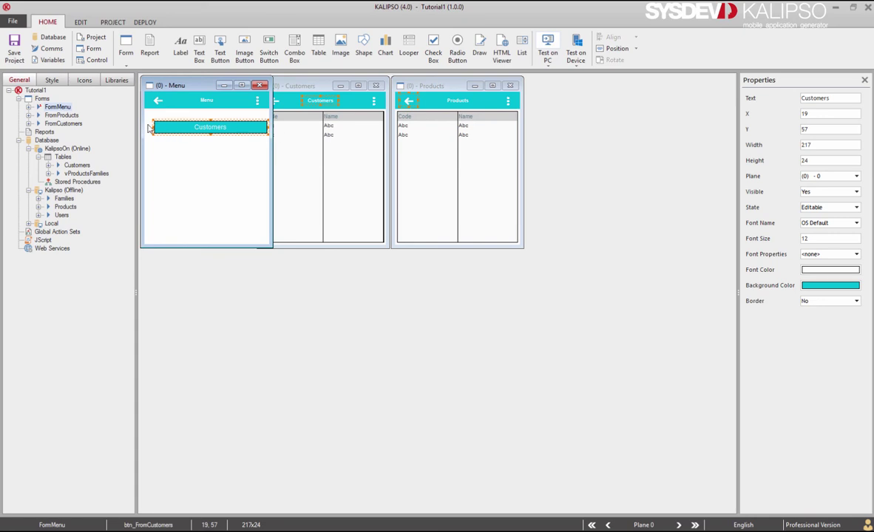
left_click_drag(154, 127, 143, 128)
left_click(71, 116)
left_click_drag(72, 121, 268, 133)
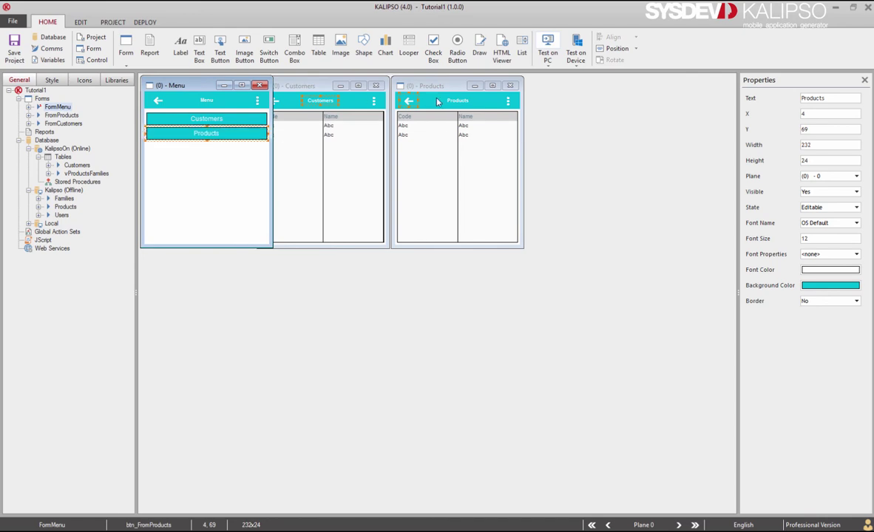
Rearrange the Products and Customers form previews and launch the Test on PC simulator.
left_click_drag(415, 78, 446, 77)
left_click_drag(317, 82, 344, 83)
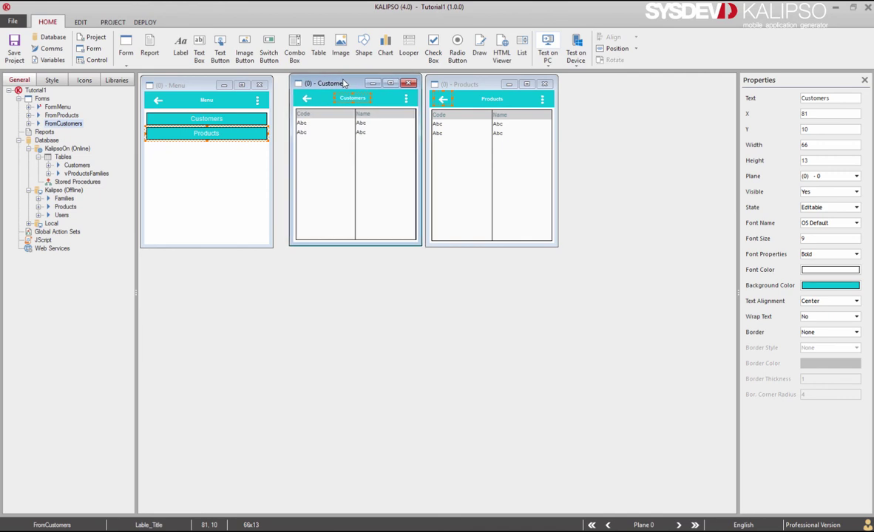
left_click(206, 122)
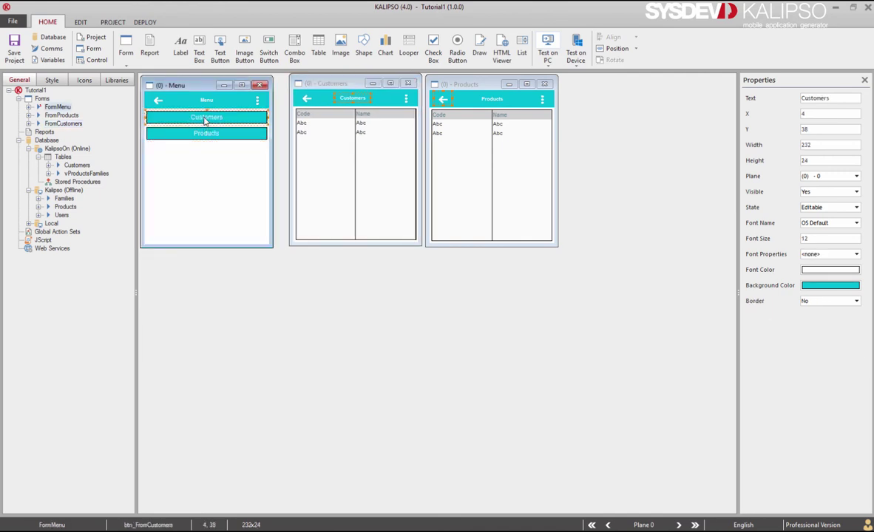
left_click(547, 50)
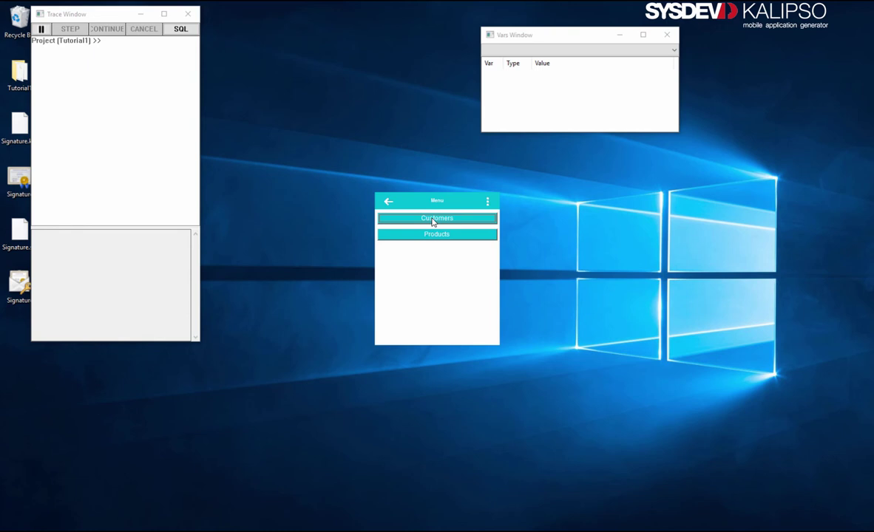
Open Customers (three records), return to Menu, then open the empty Products list.
left_click(435, 220)
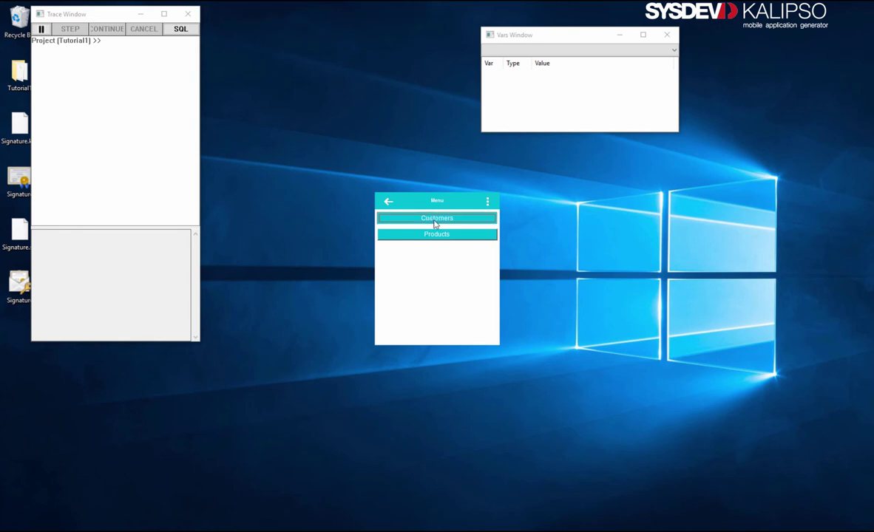
left_click(389, 202)
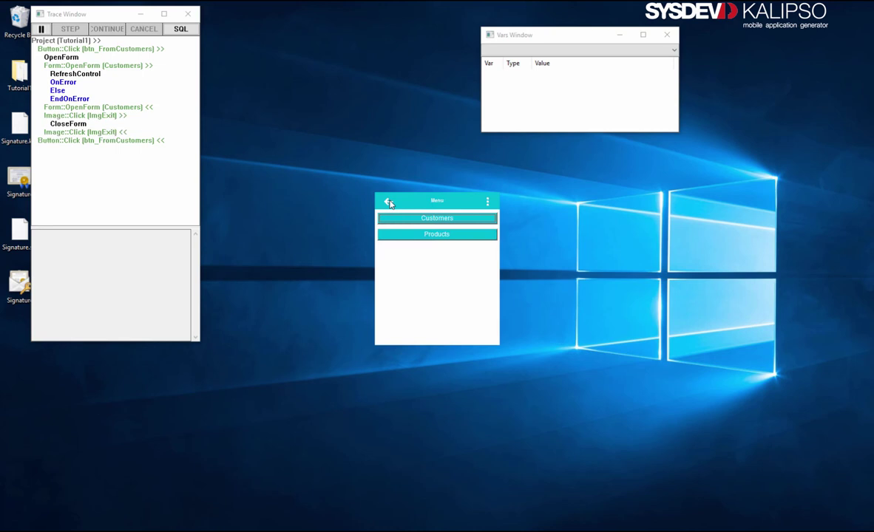
left_click(414, 235)
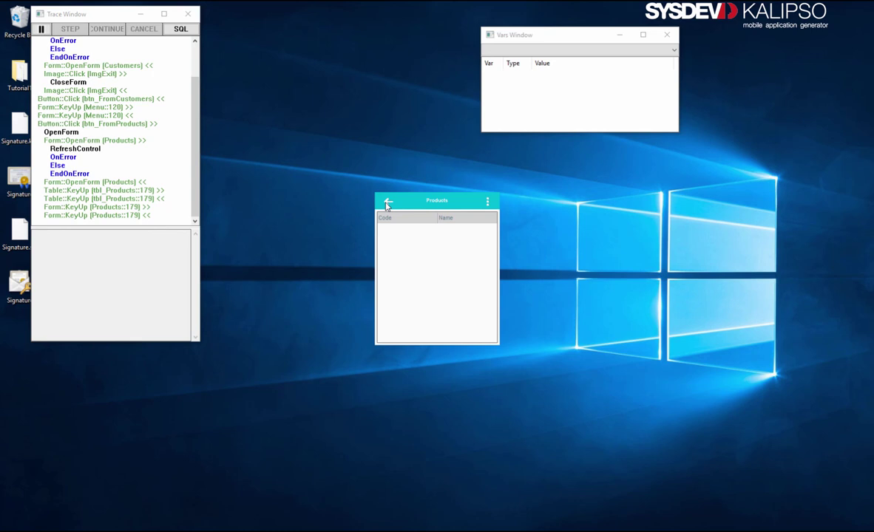
Run a select query on the Products table in the SQL trace tool, confirming no records.
left_click(179, 29)
left_click(38, 42)
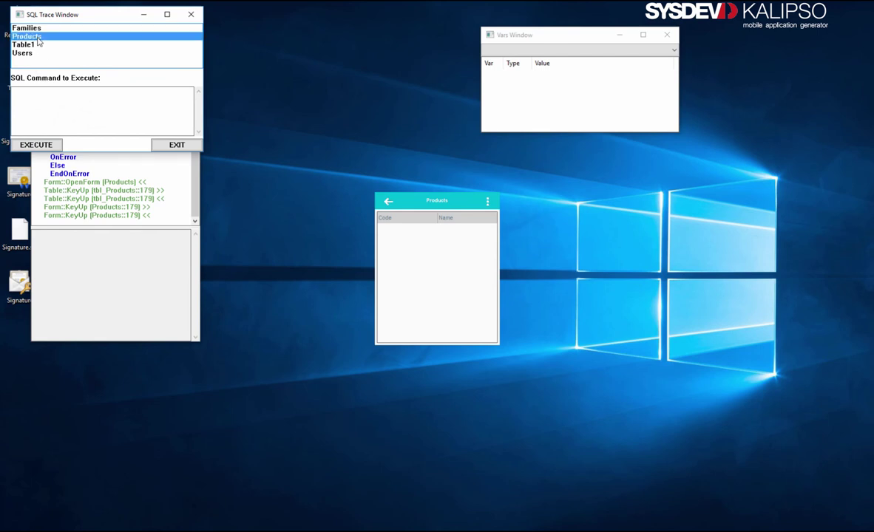
double_click(38, 42)
left_click(42, 144)
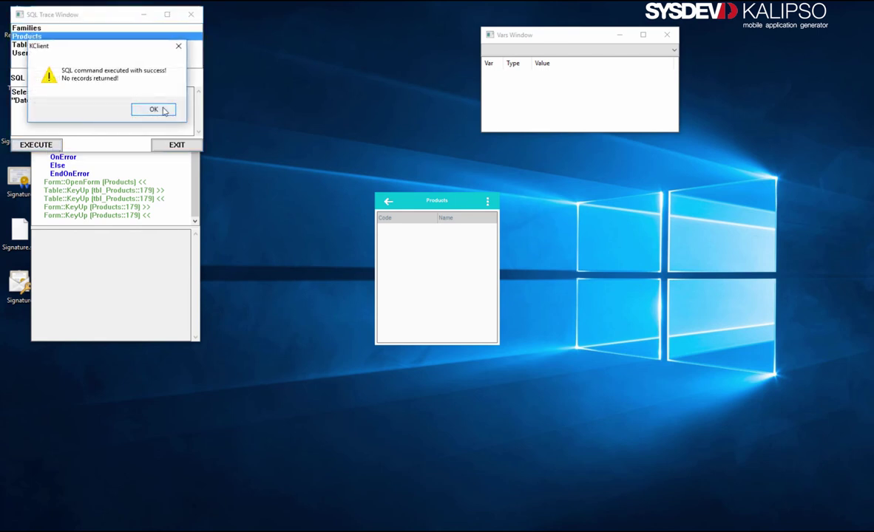
left_click(154, 110)
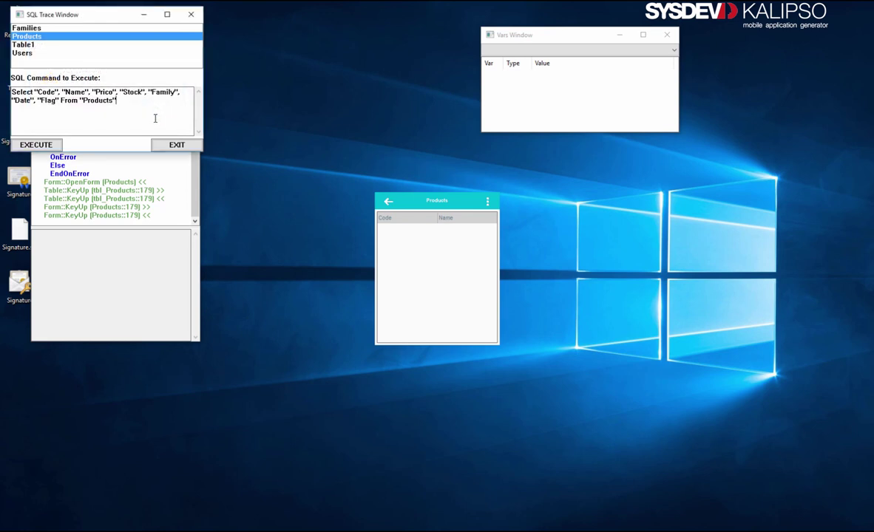
left_click(175, 145)
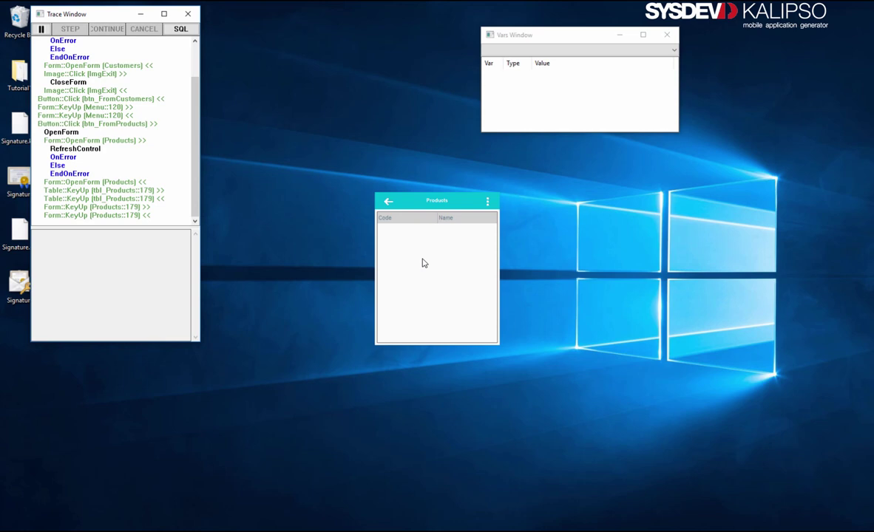
Exit Products and the Menu form to end the app, then start a new simulator test.
left_click(387, 201)
left_click(387, 201)
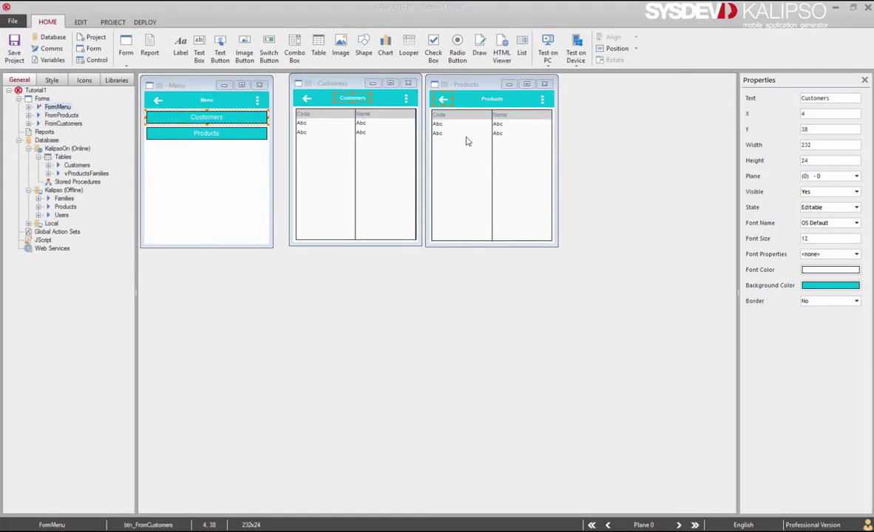
left_click(548, 51)
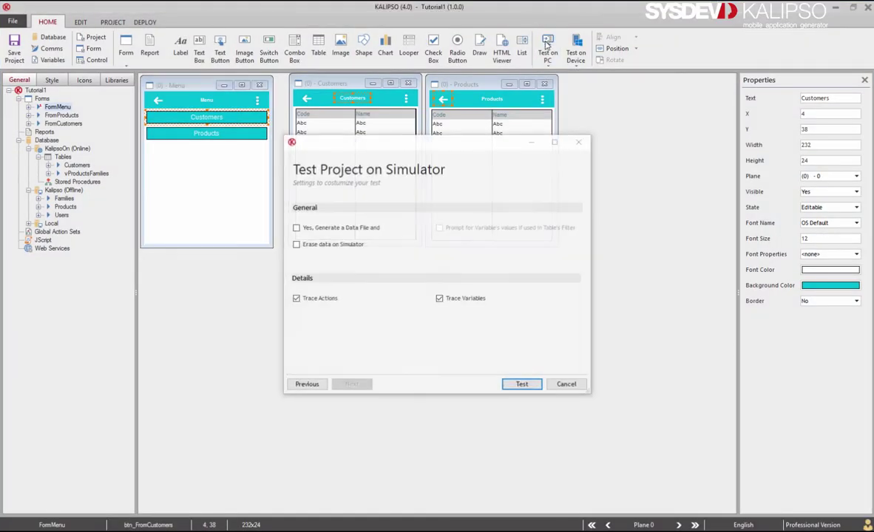
Enable 'Yes, Generate a Data File and' plus 'Erase data on Simulator', then launch the test.
left_click(366, 229)
left_click(367, 231)
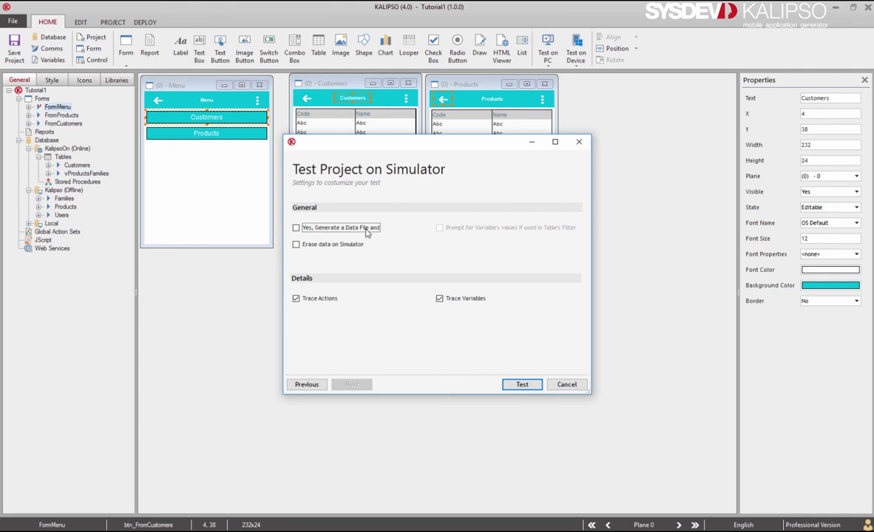
left_click(365, 231)
left_click(329, 245)
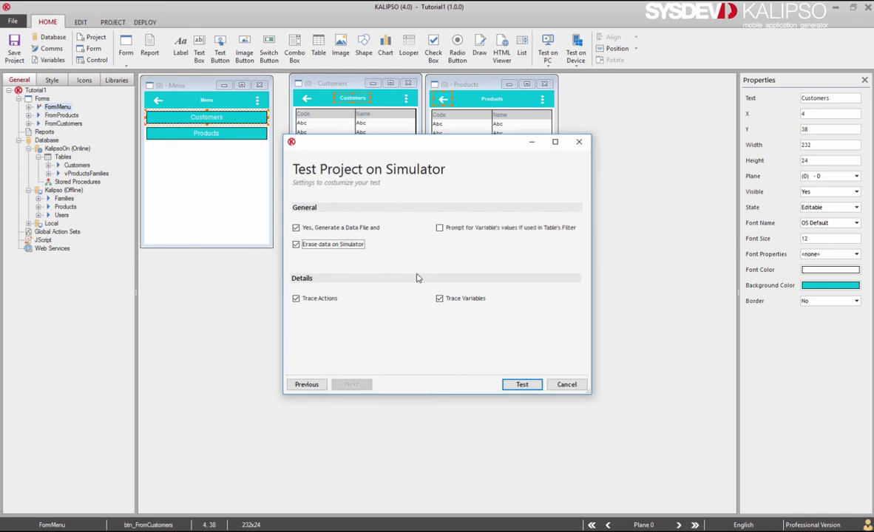
left_click(522, 385)
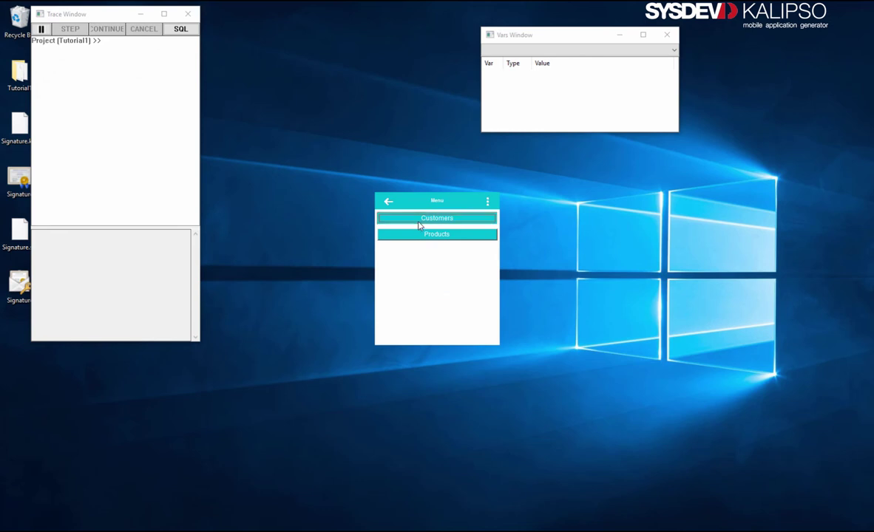
View Customers and the ten-product list (001 CocaCola to 010 Cod), return to Menu, open SQL trace.
left_click(420, 222)
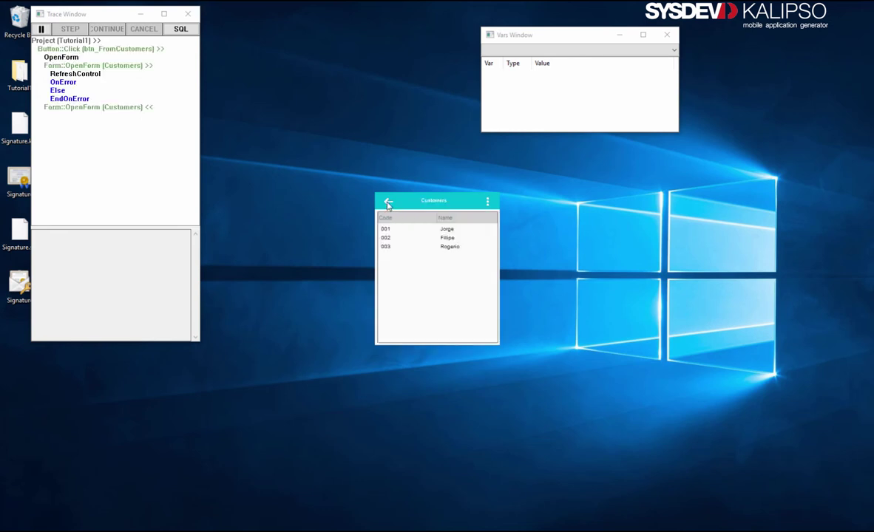
left_click(387, 203)
left_click(420, 237)
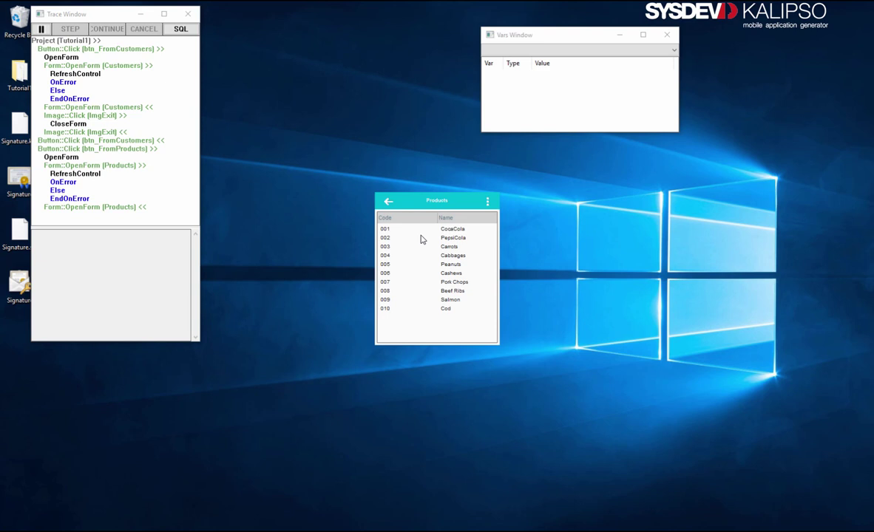
left_click(388, 202)
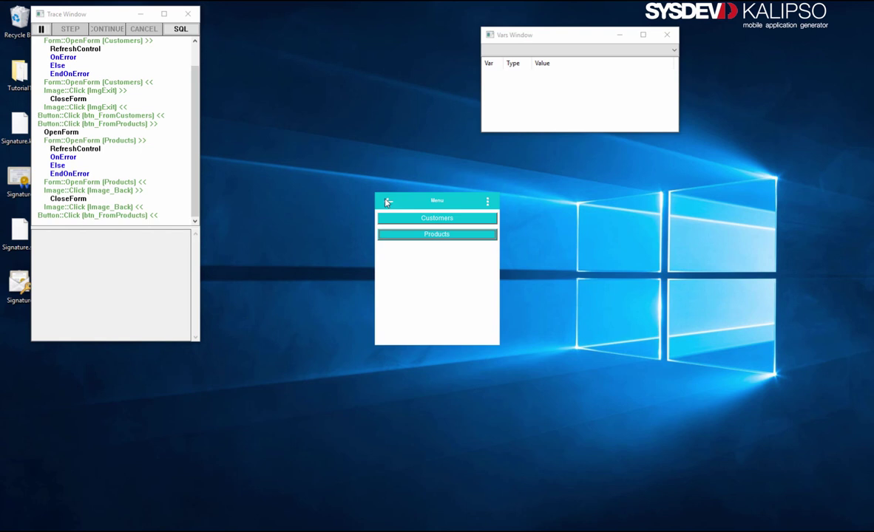
left_click(180, 28)
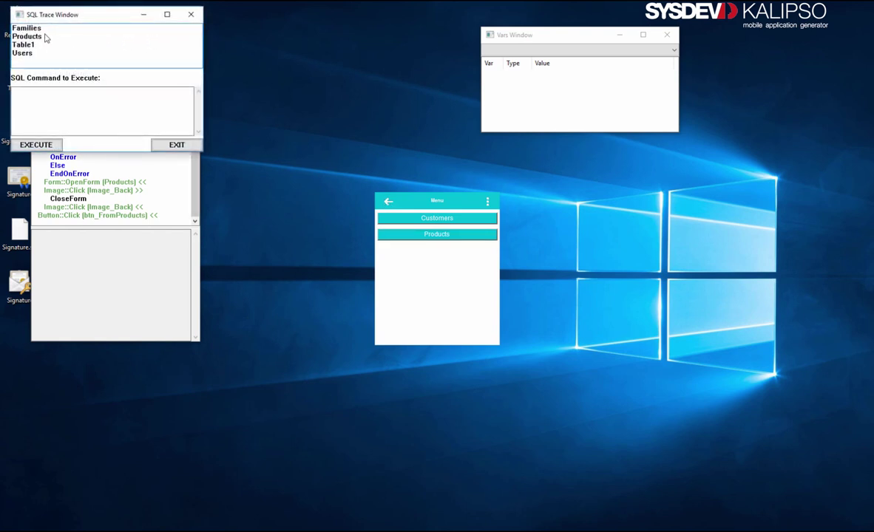